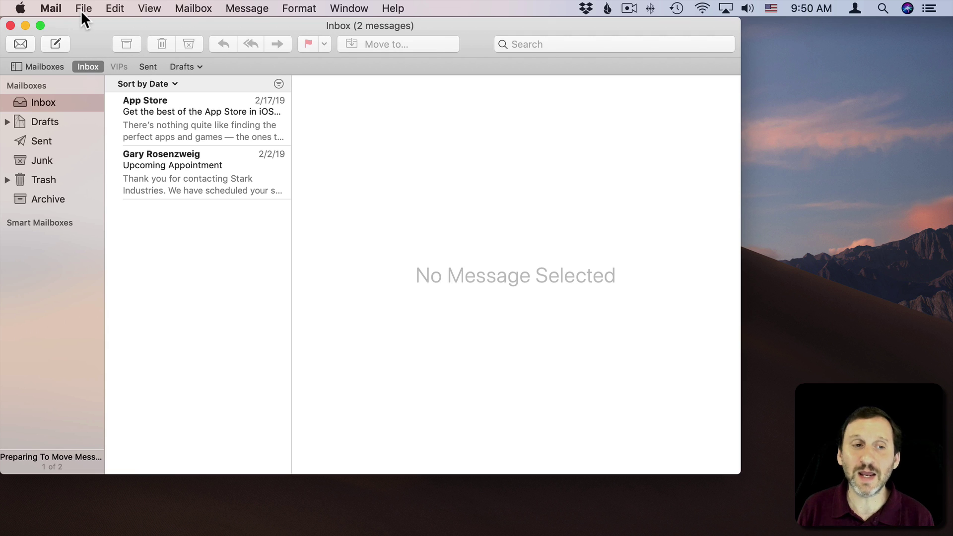
Start a new message with the subject 'Our Next Meeting'.
left_click(50, 44)
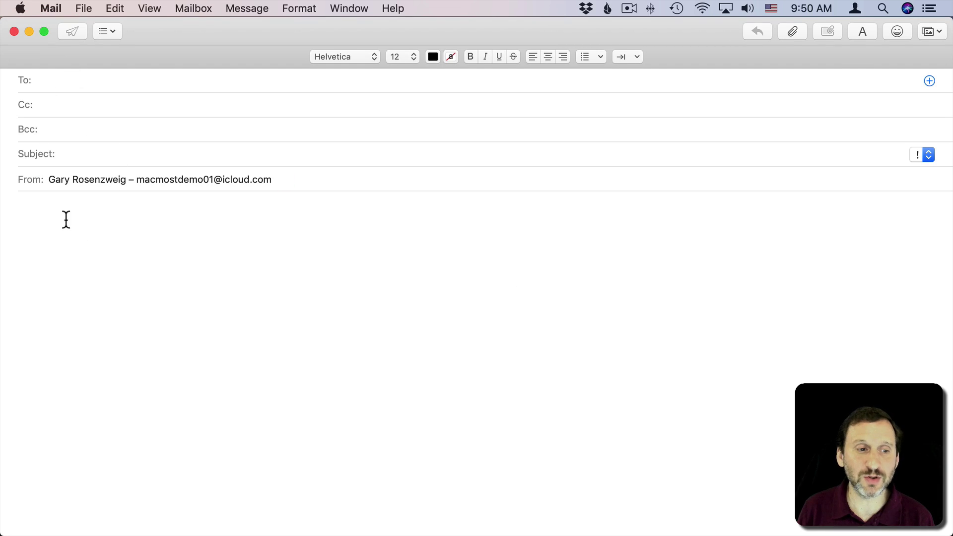
left_click(76, 152)
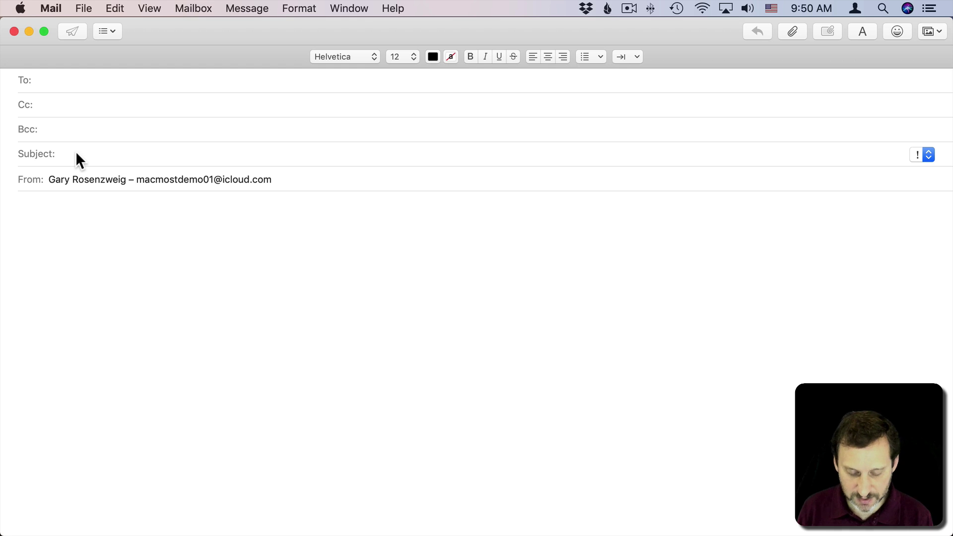
type("Our Ne")
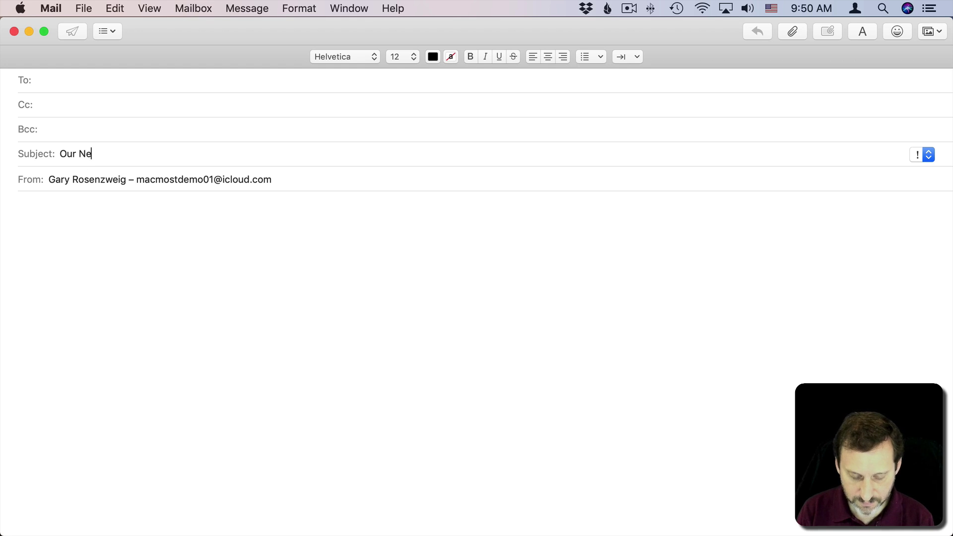
type("xt Meeting")
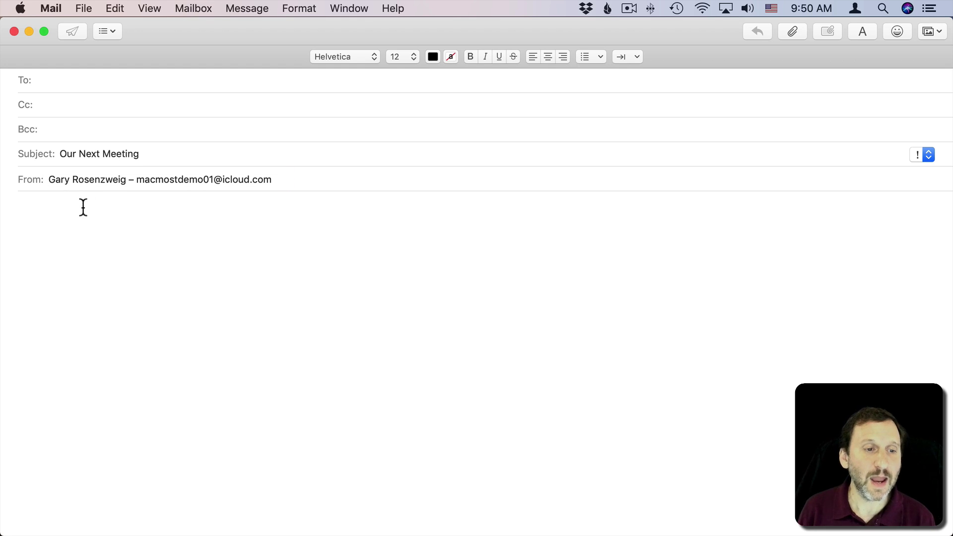
Type the 'Attention Members' heading into the message body.
left_click(81, 214)
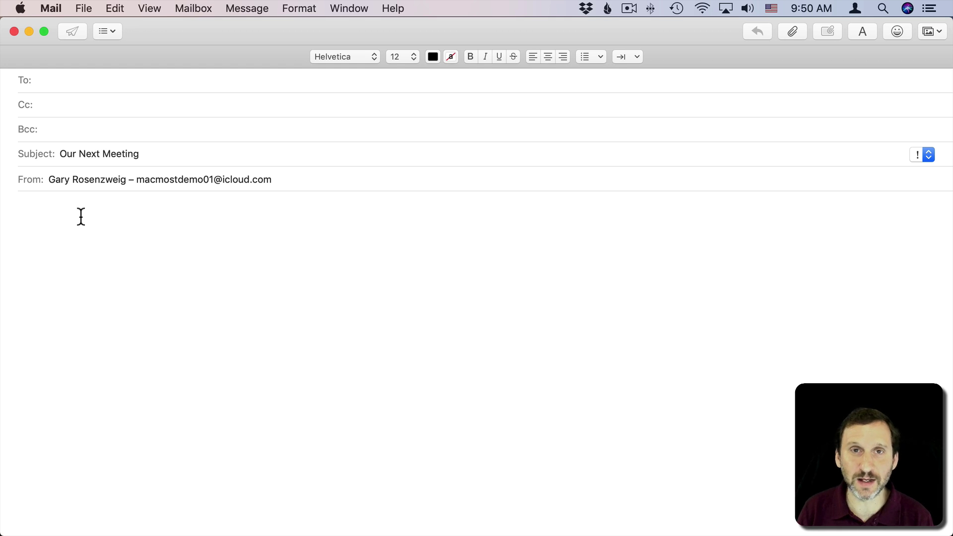
type("A")
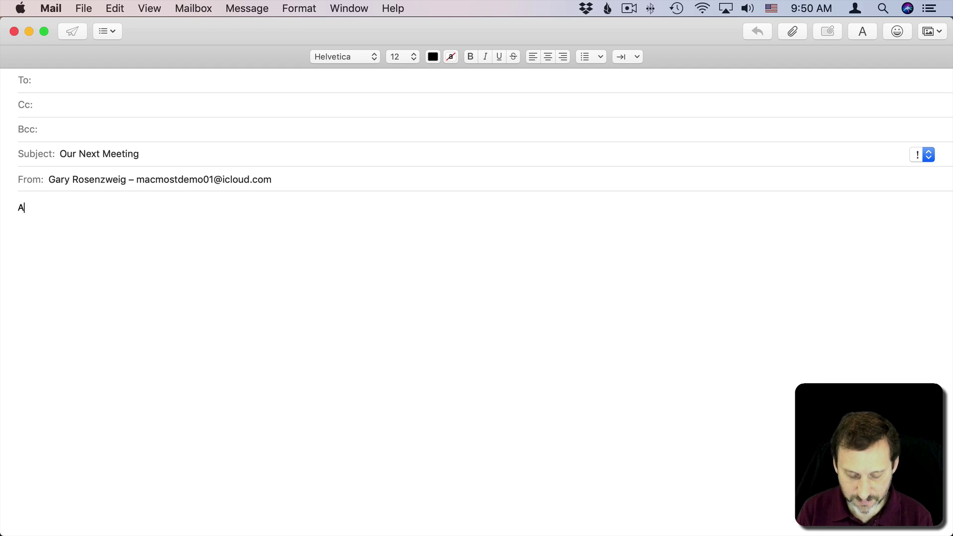
type("ttention Mem")
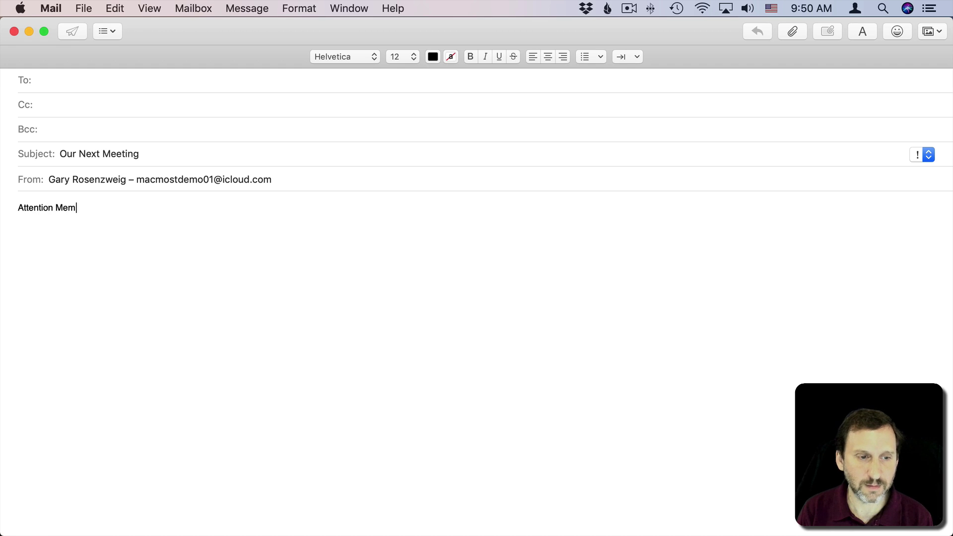
type("bers:")
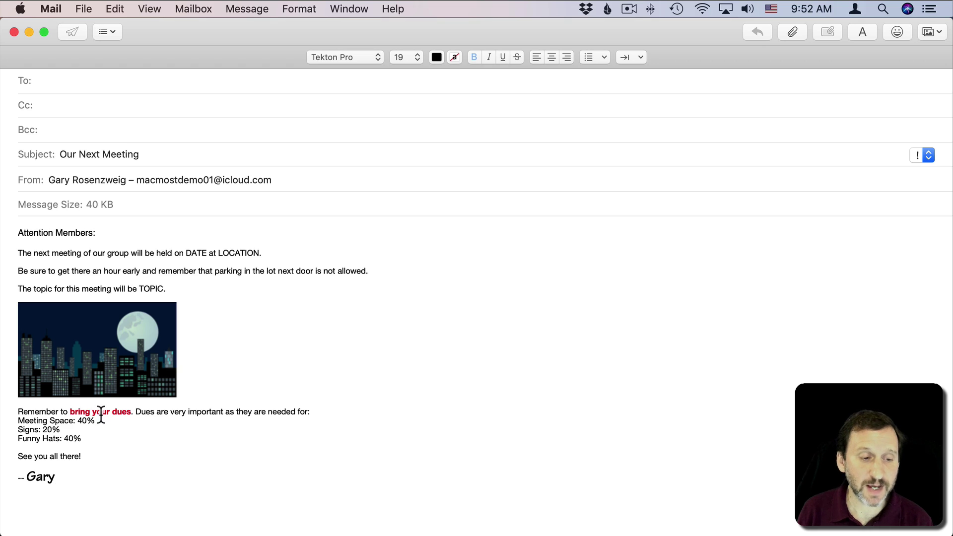
Format the 'Attention Members:' heading as 14 pt, bold, red and centred.
double_click(44, 475)
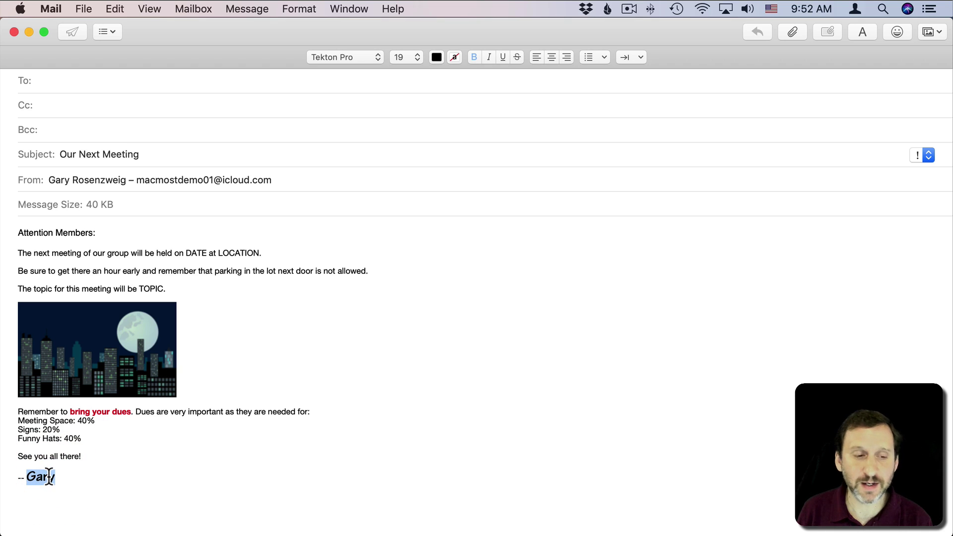
left_click(71, 337)
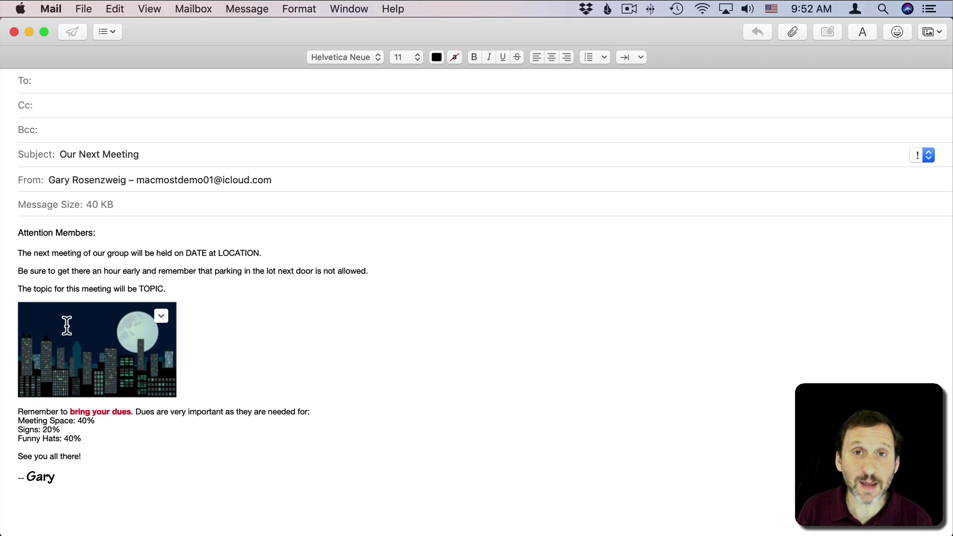
left_click_drag(96, 233, 17, 232)
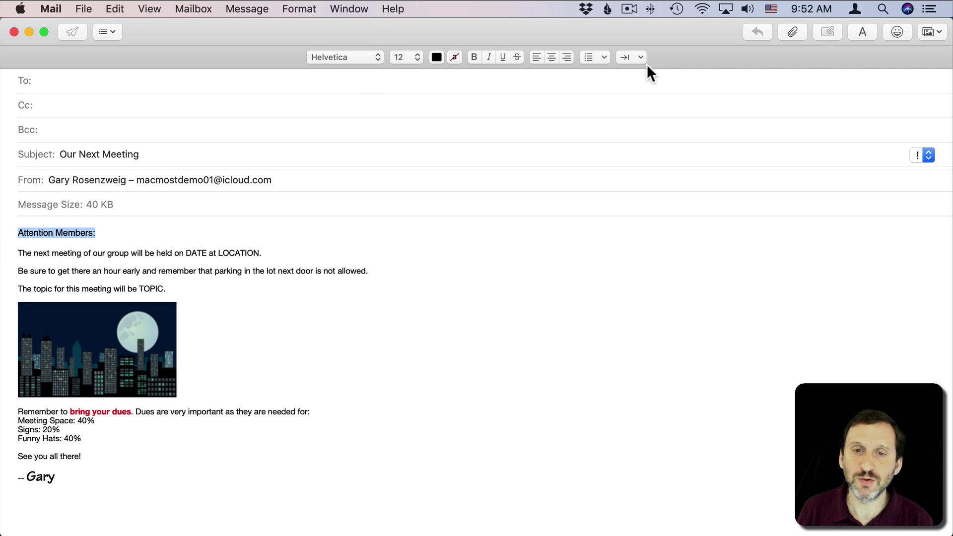
left_click(417, 57)
left_click(408, 78)
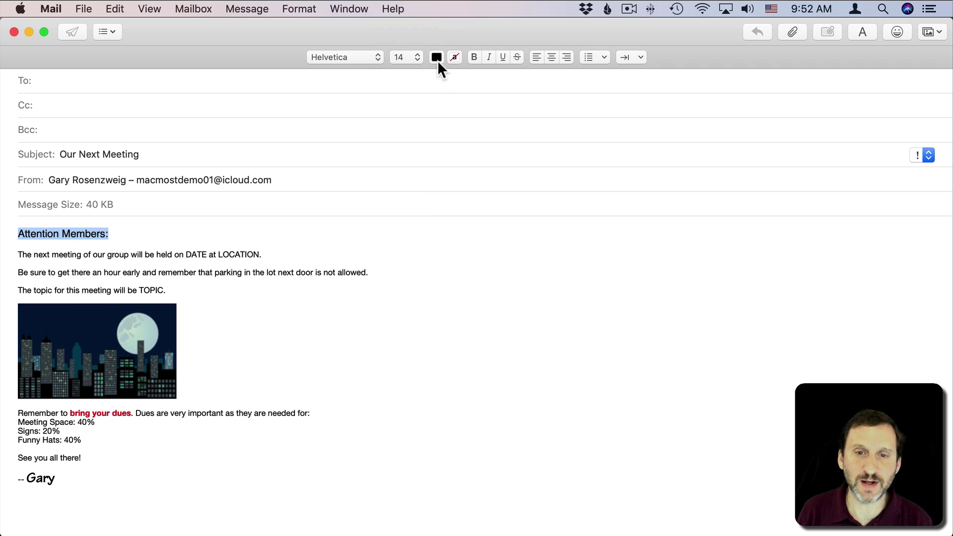
left_click(475, 55)
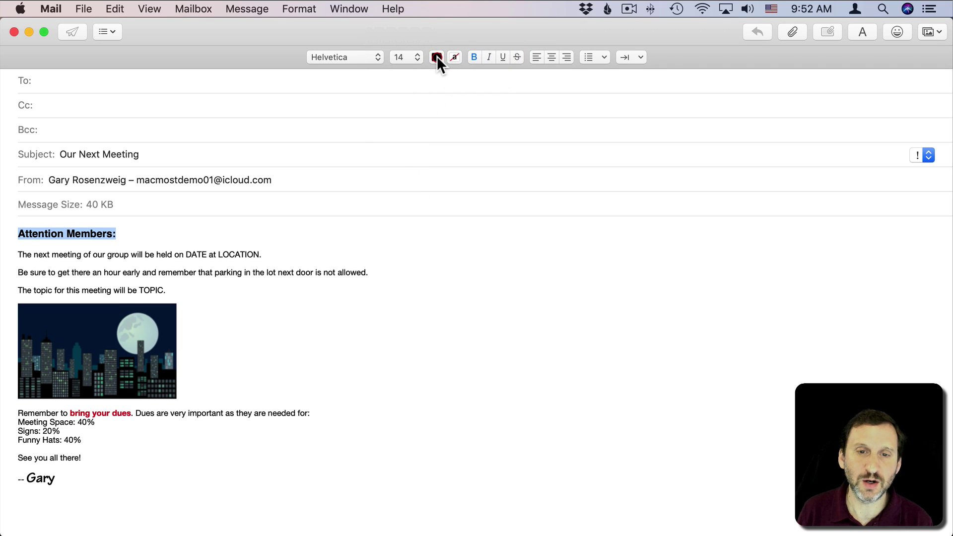
left_click(437, 56)
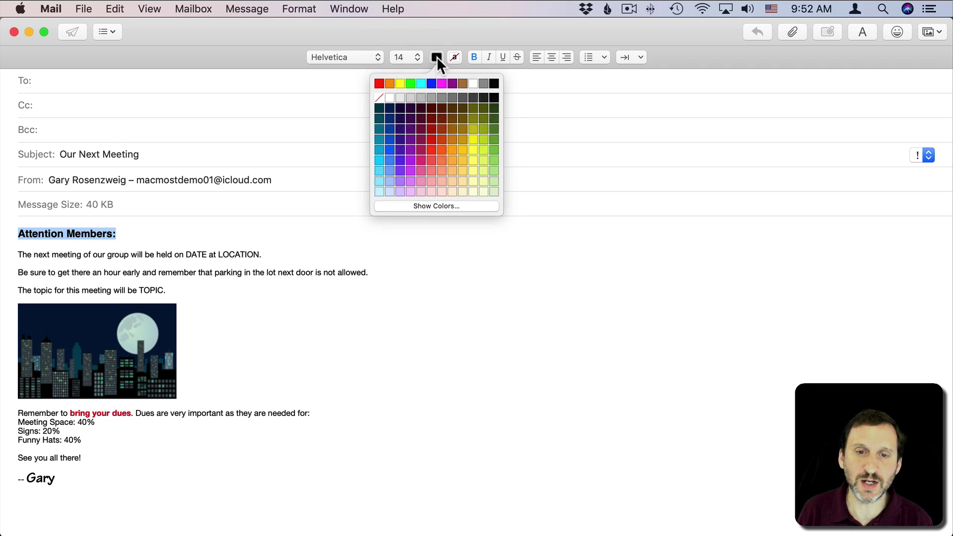
left_click(379, 83)
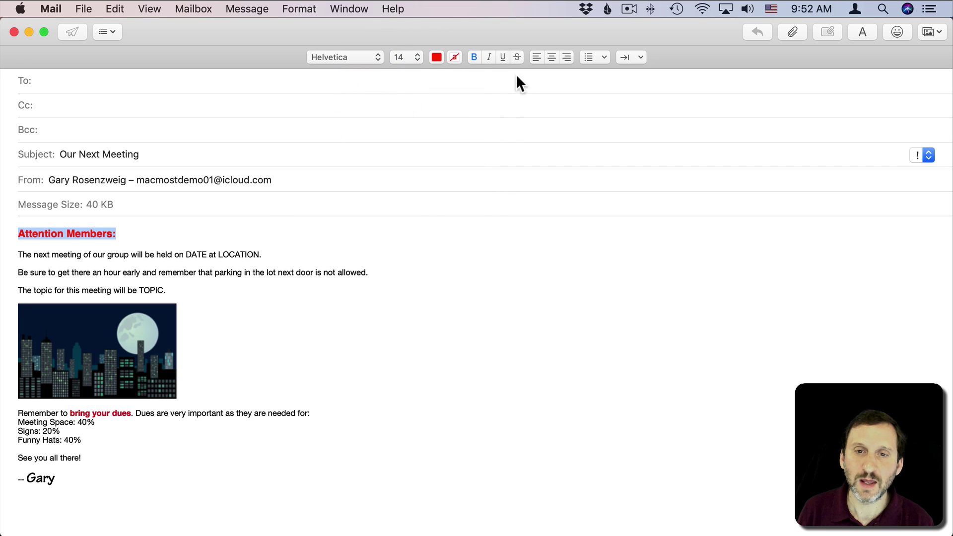
left_click(551, 57)
left_click(464, 308)
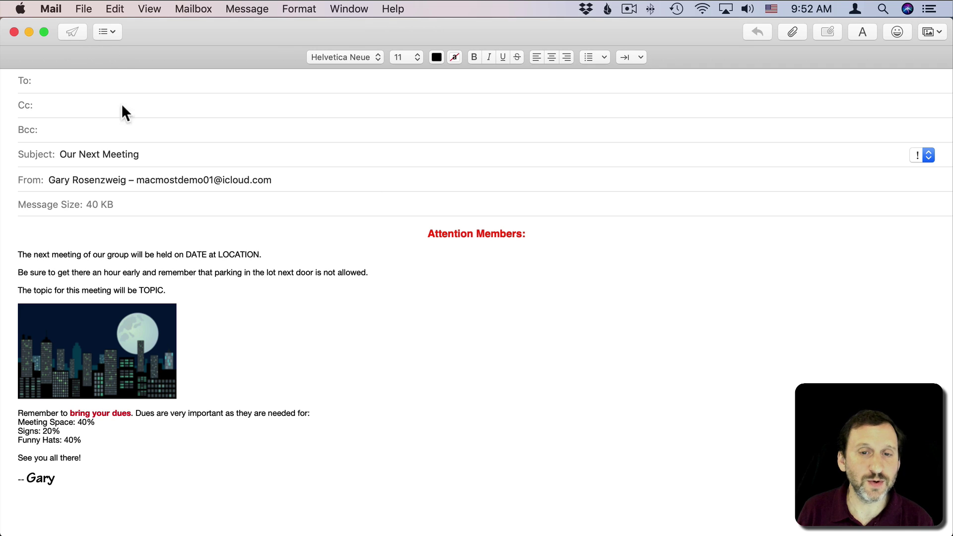
Close the meeting message window, saving it as a draft.
double_click(70, 41)
left_click_drag(435, 125, 267, 62)
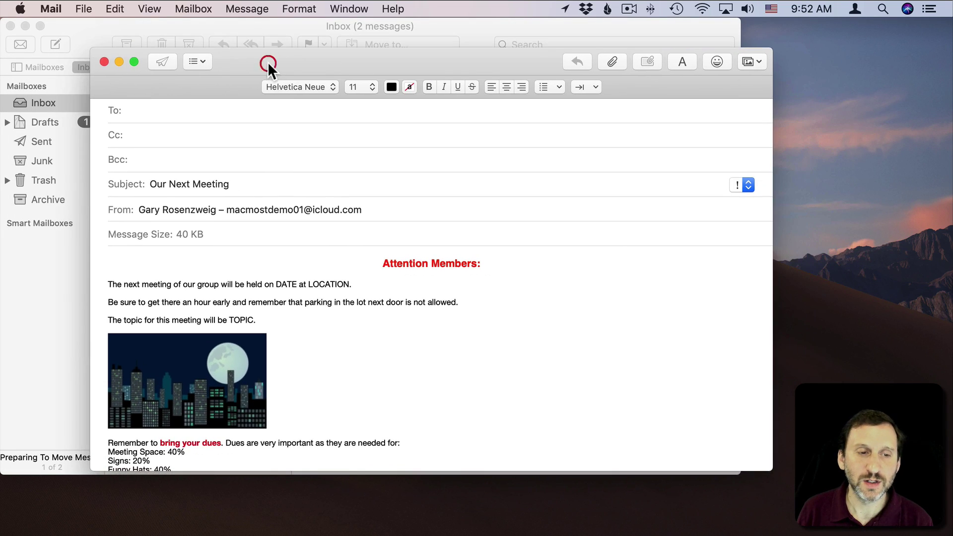
left_click(103, 61)
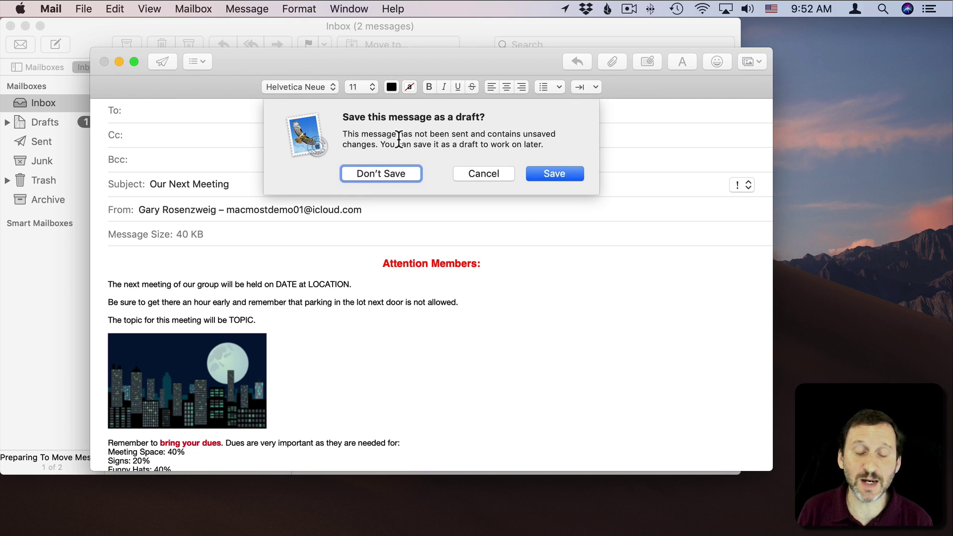
left_click(549, 171)
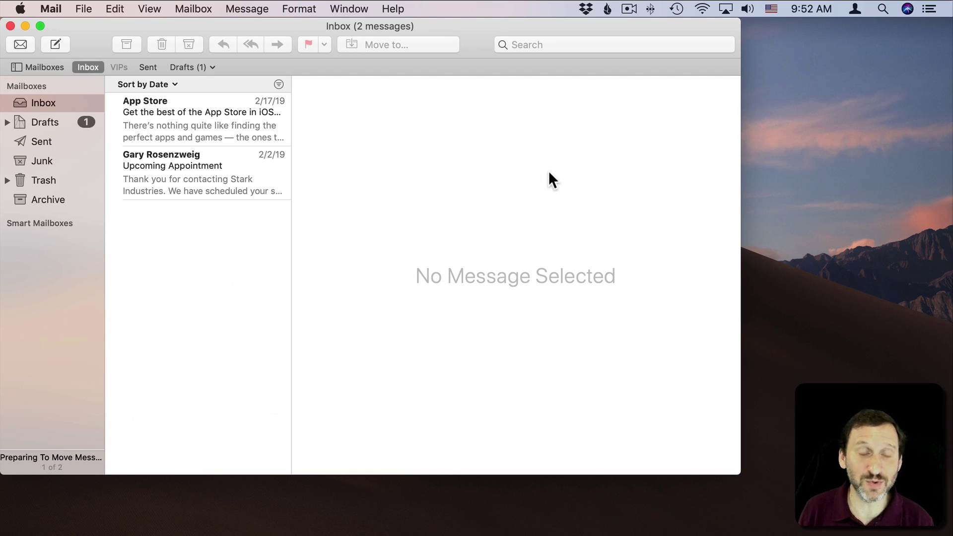
Open the Our Next Meeting draft from the Drafts mailbox to check it, then close it.
left_click(47, 122)
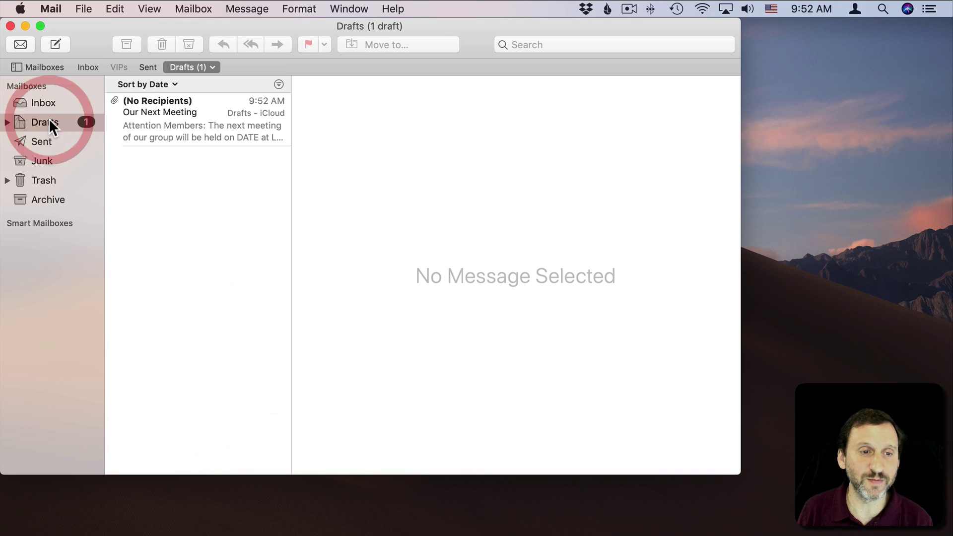
left_click(153, 118)
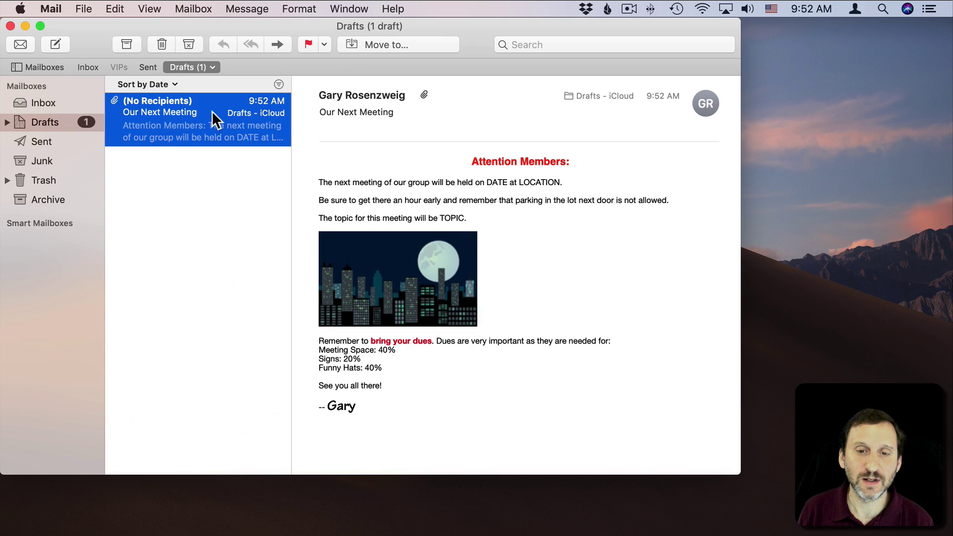
double_click(170, 110)
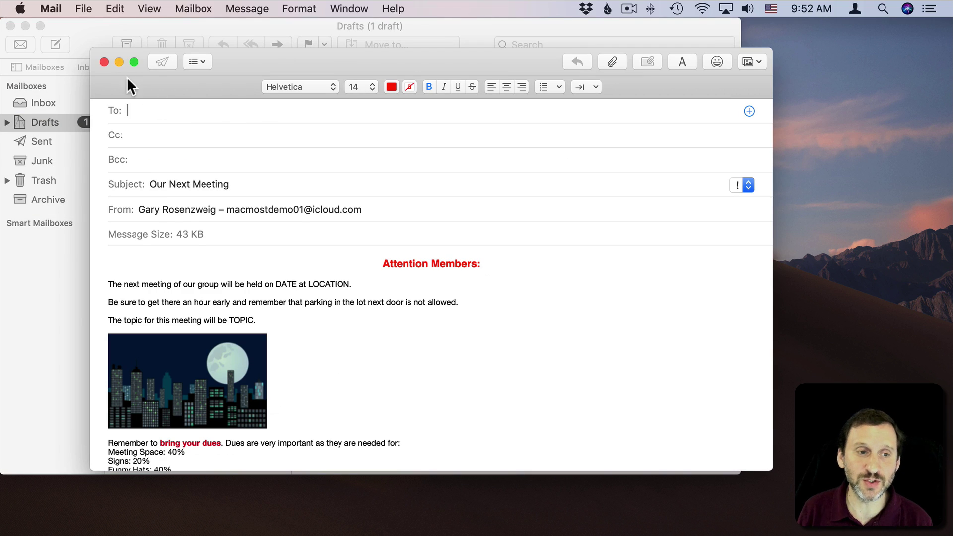
left_click(104, 61)
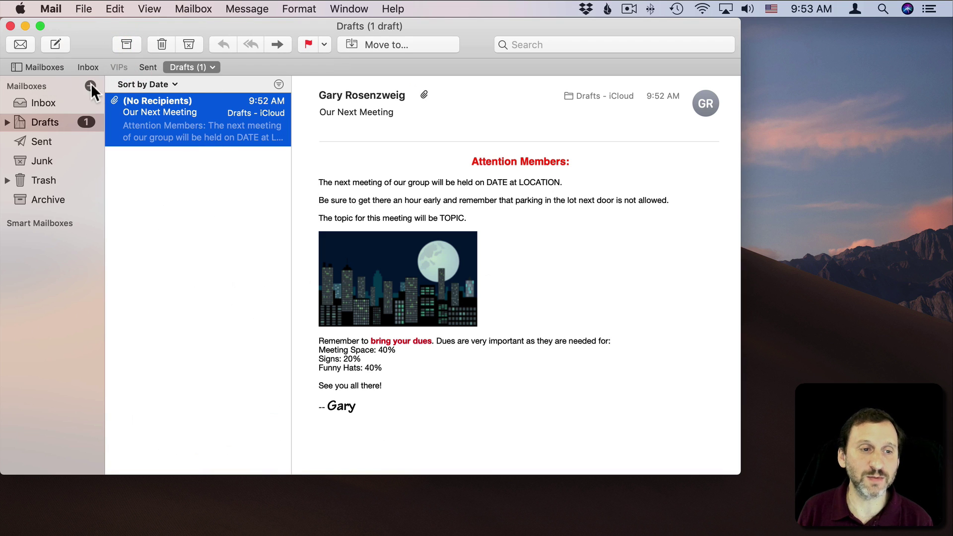
Create a new iCloud mailbox named 'Stationery'.
left_click(90, 85)
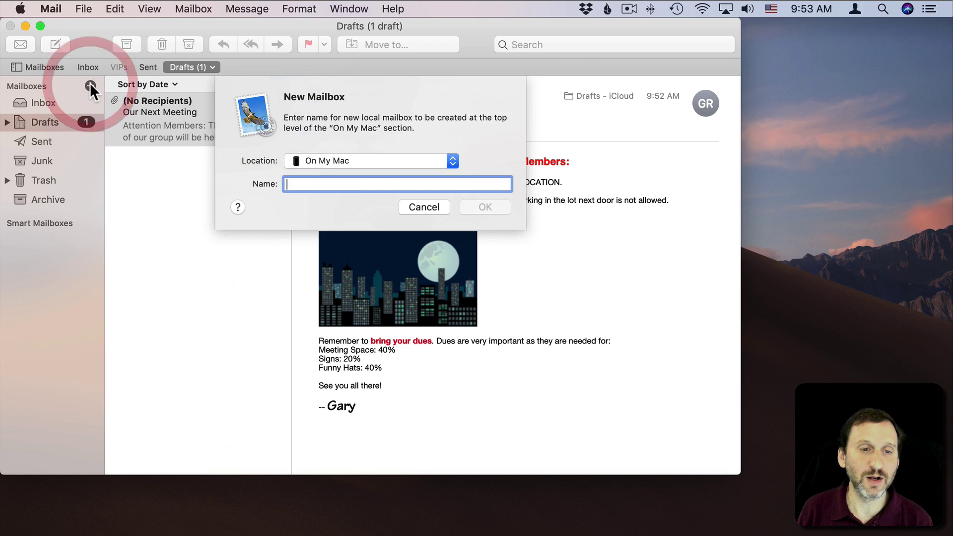
left_click(345, 159)
left_click(345, 182)
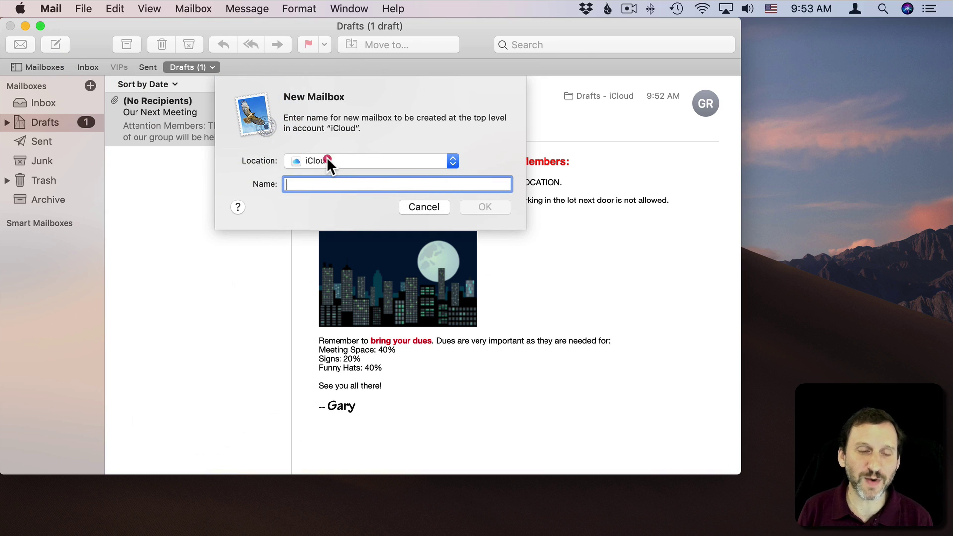
left_click(326, 157)
left_click(328, 161)
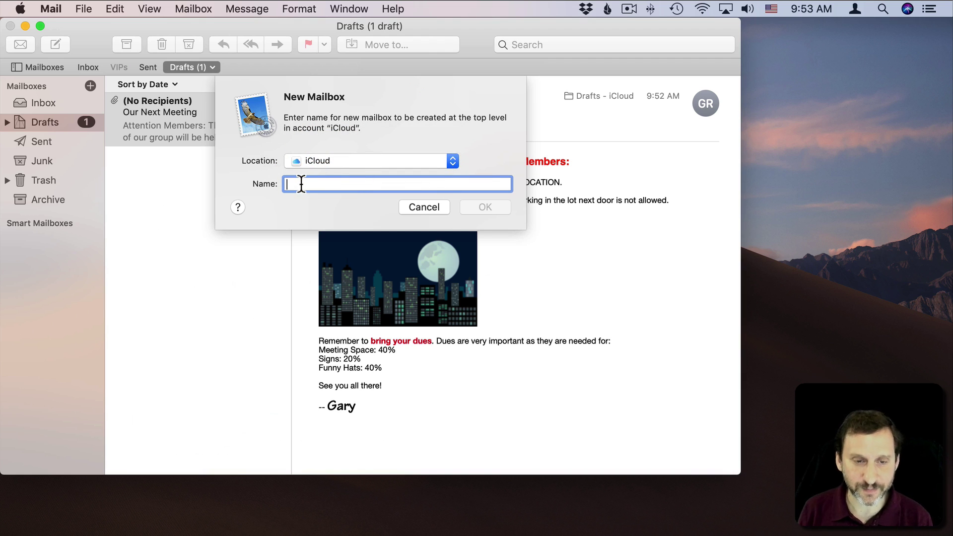
type("St")
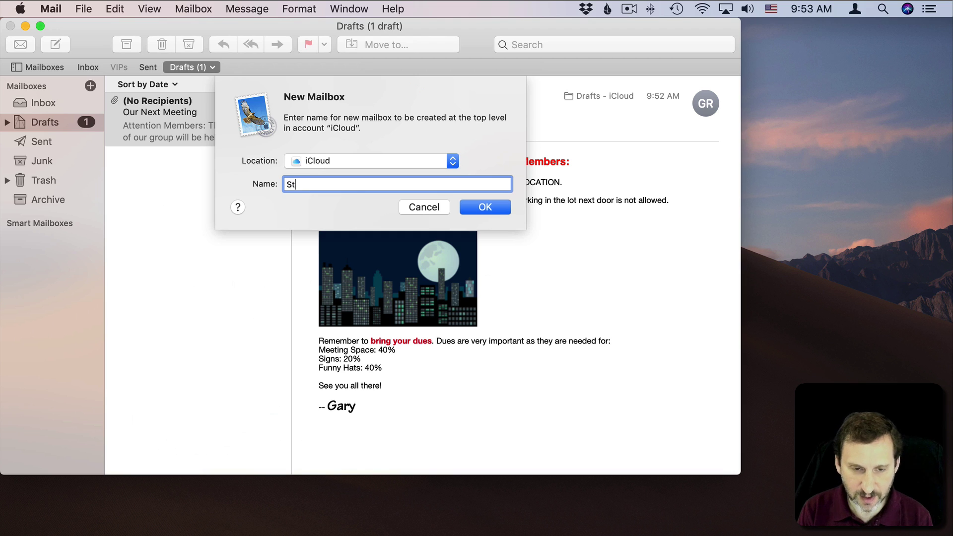
type("ationery")
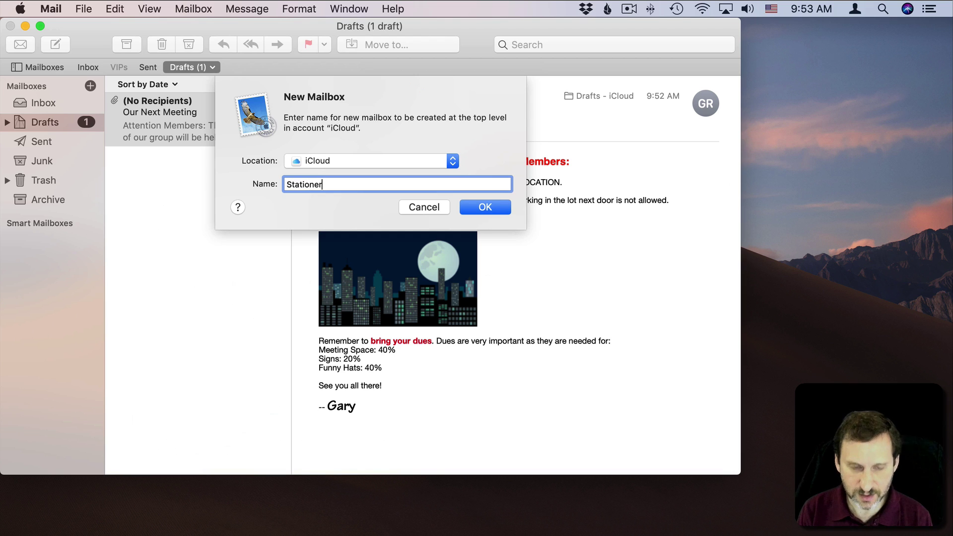
left_click(485, 205)
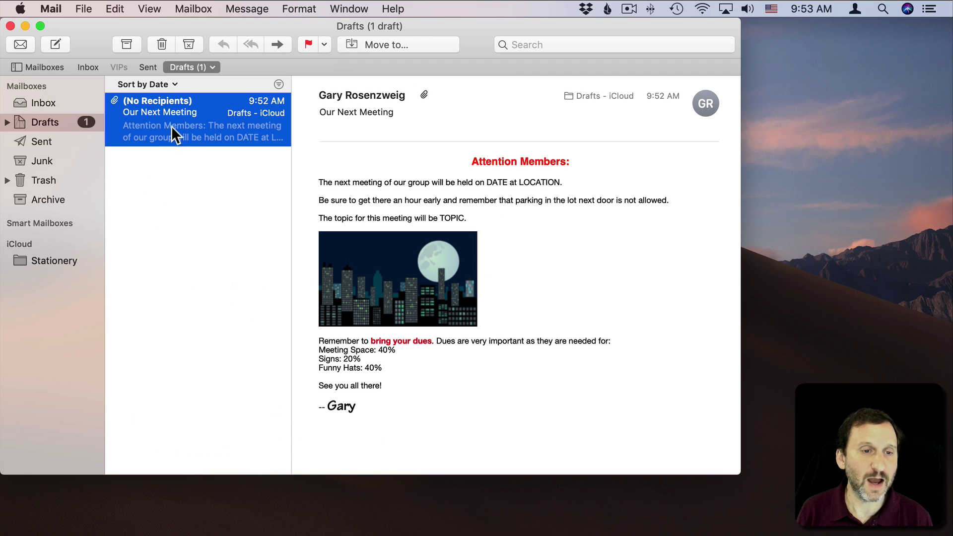
Drag the Our Next Meeting draft into Stationery and open it there to verify.
left_click_drag(178, 118, 49, 256)
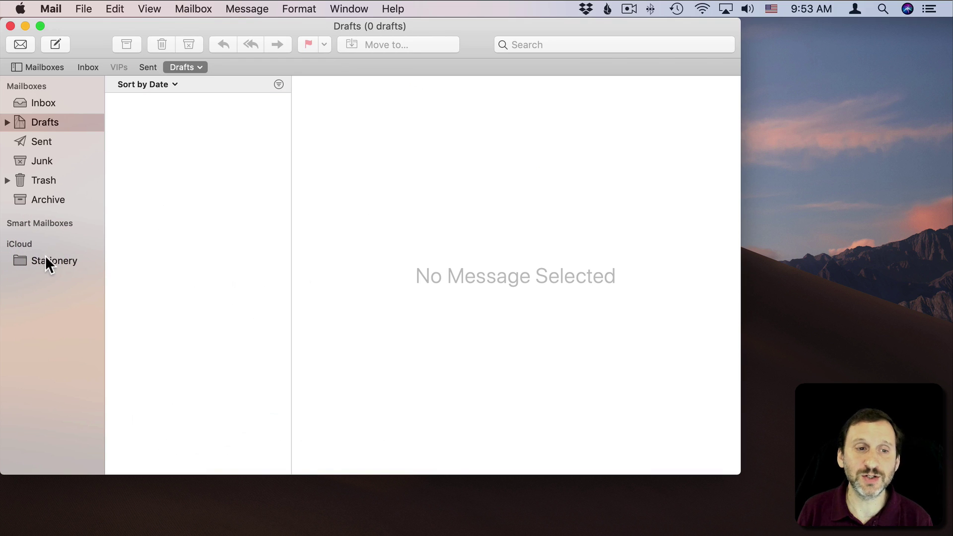
left_click(45, 259)
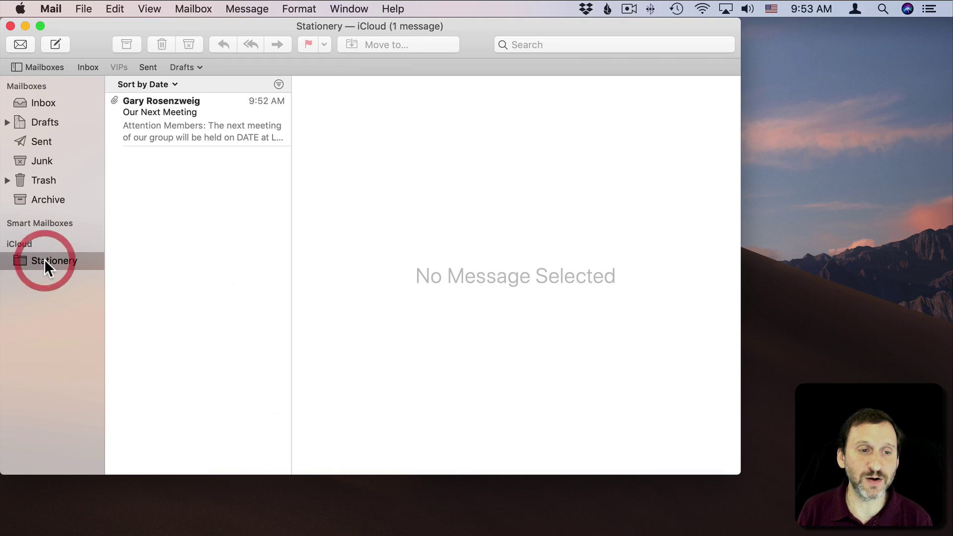
left_click(173, 116)
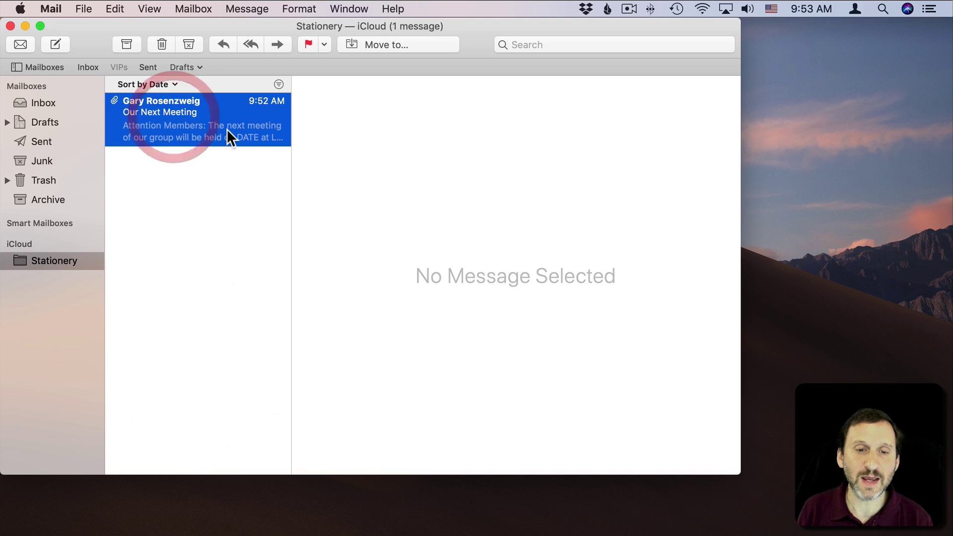
double_click(179, 116)
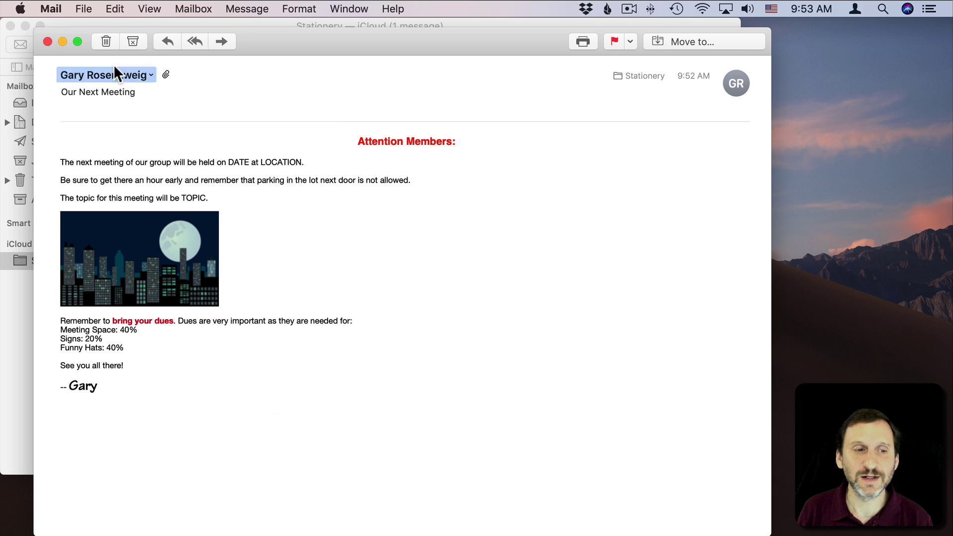
left_click(49, 41)
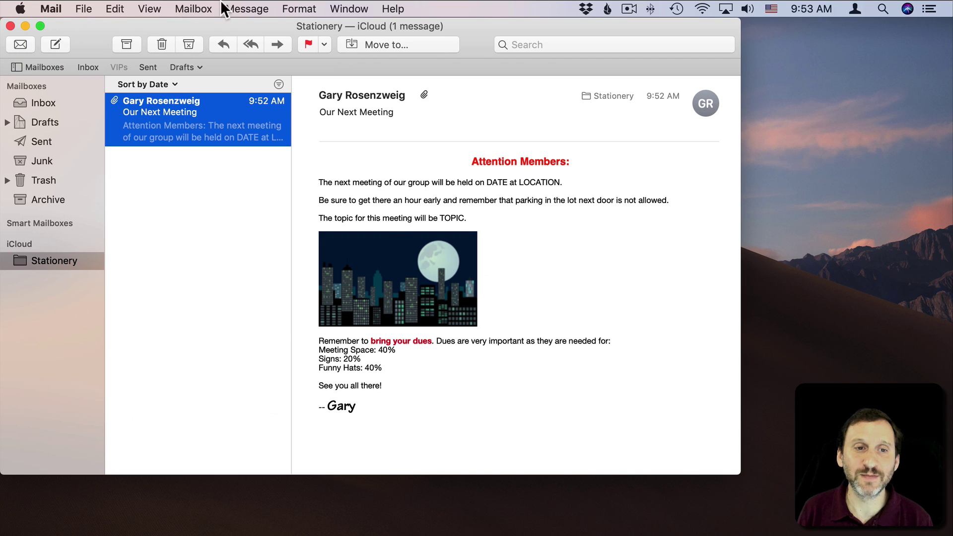
Create a new message from the stationery copy with Message > Send Again.
left_click(250, 10)
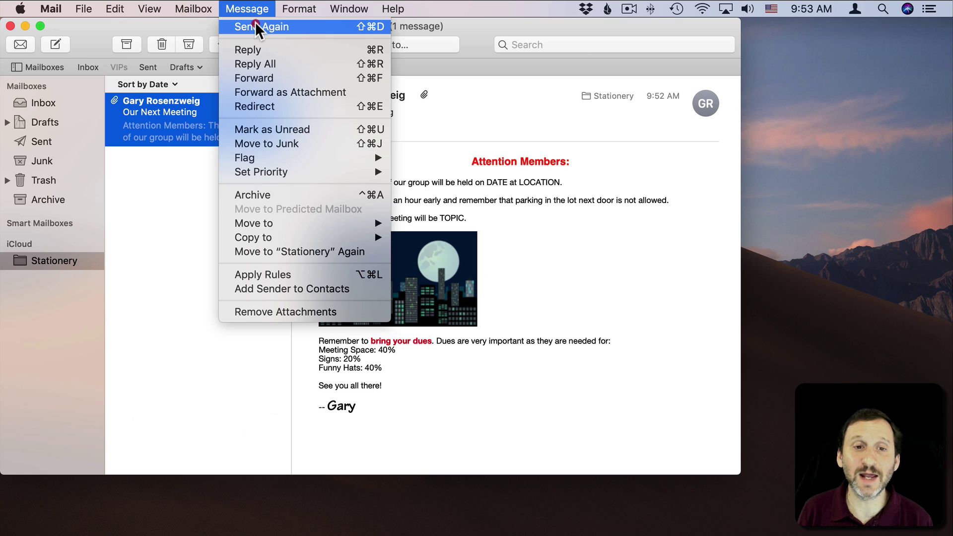
left_click(358, 29)
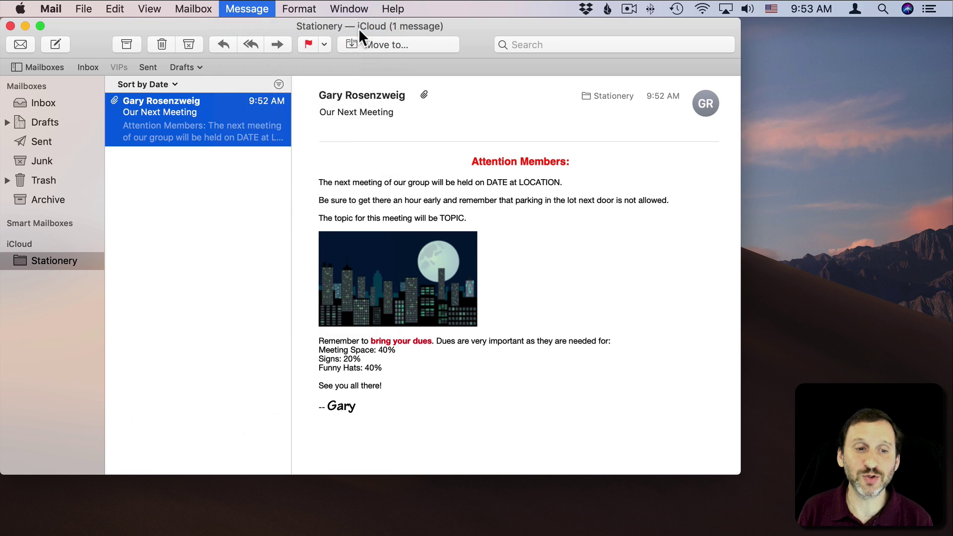
left_click_drag(260, 68, 255, 38)
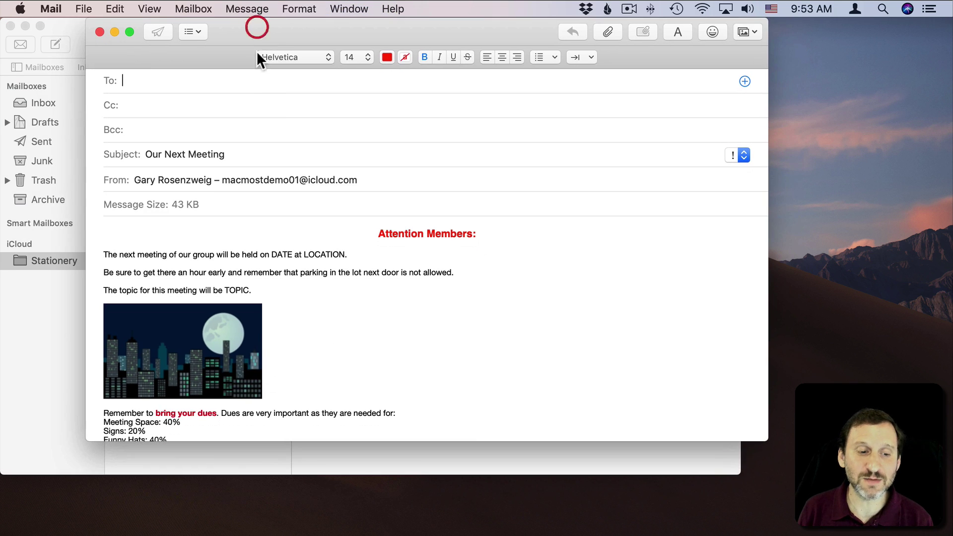
scroll(192, 305, "down", 2)
scroll(193, 304, "up", 2)
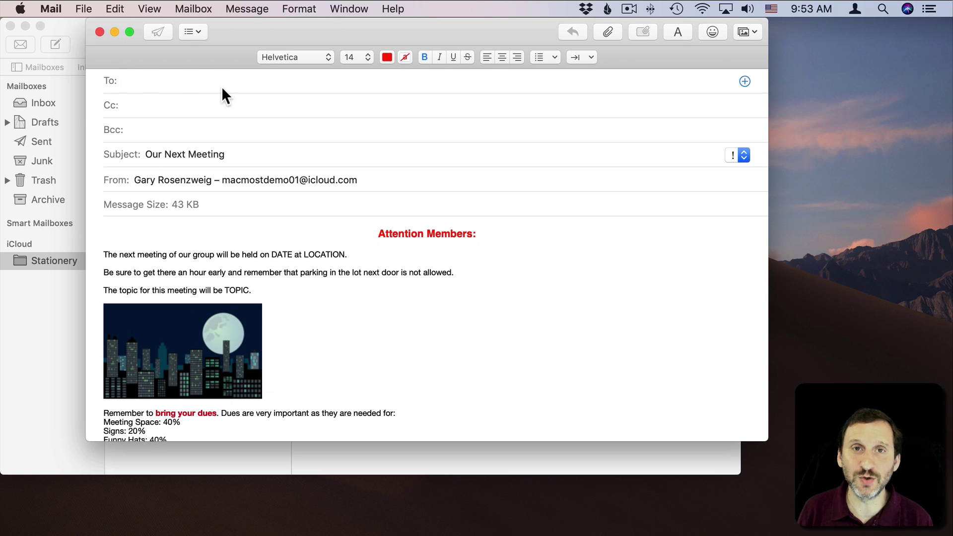
Select the DATE, LOCATION and TOPIC placeholder words in the body.
left_click(281, 255)
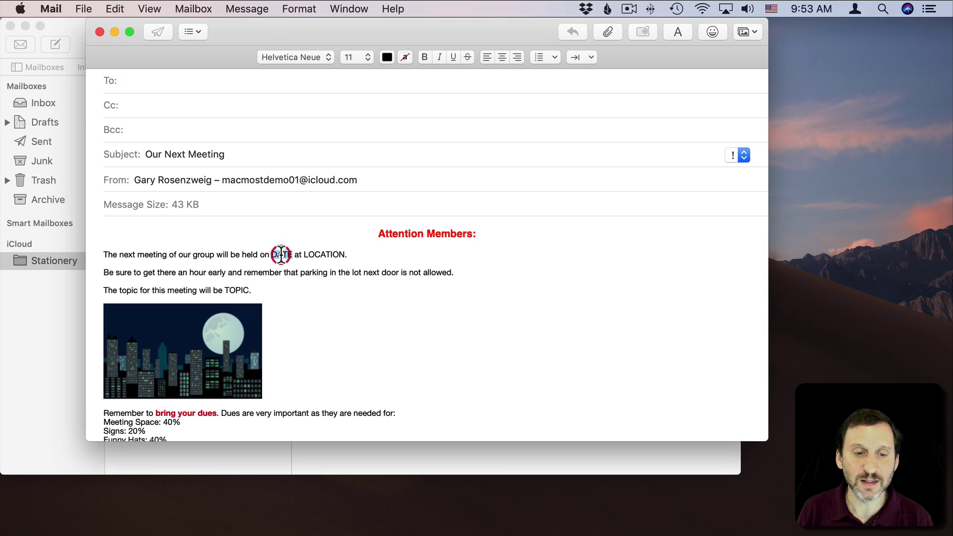
double_click(281, 255)
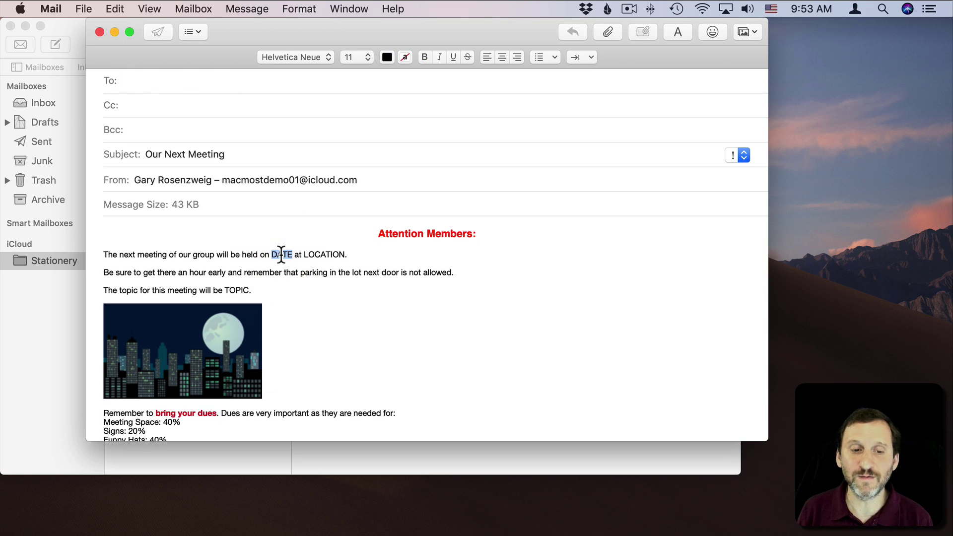
double_click(310, 254)
double_click(234, 290)
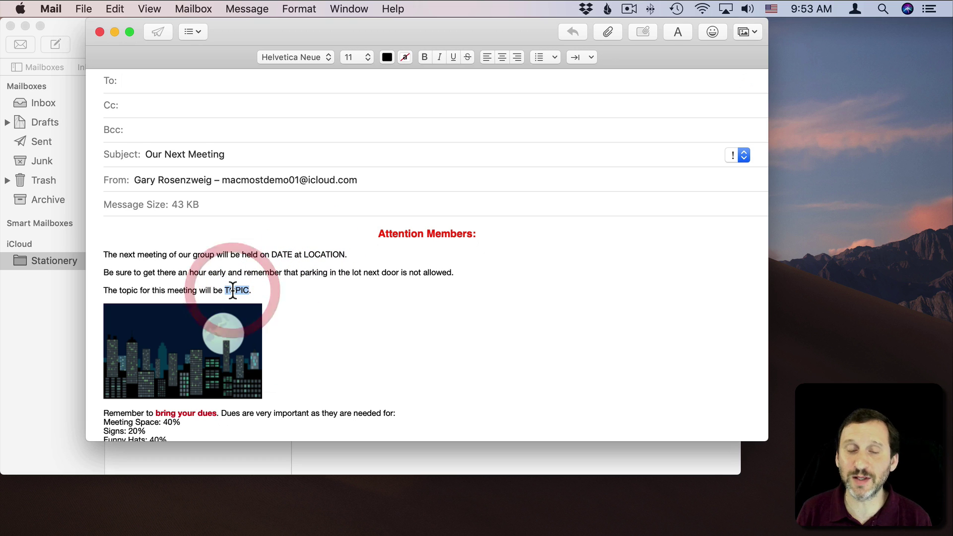
scroll(216, 299, "down", 1)
scroll(216, 300, "down", 3)
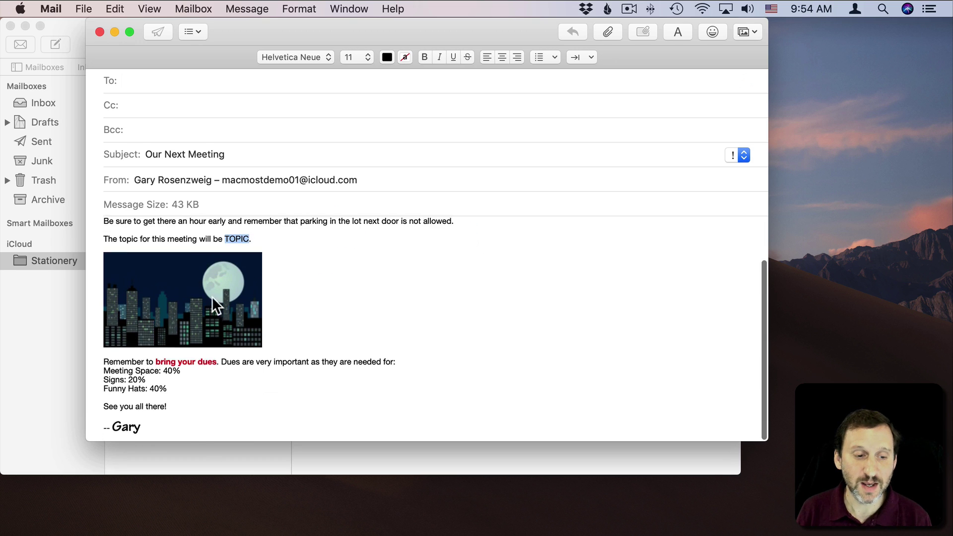
Close the templated message without sending and start a fresh blank message.
left_click(99, 31)
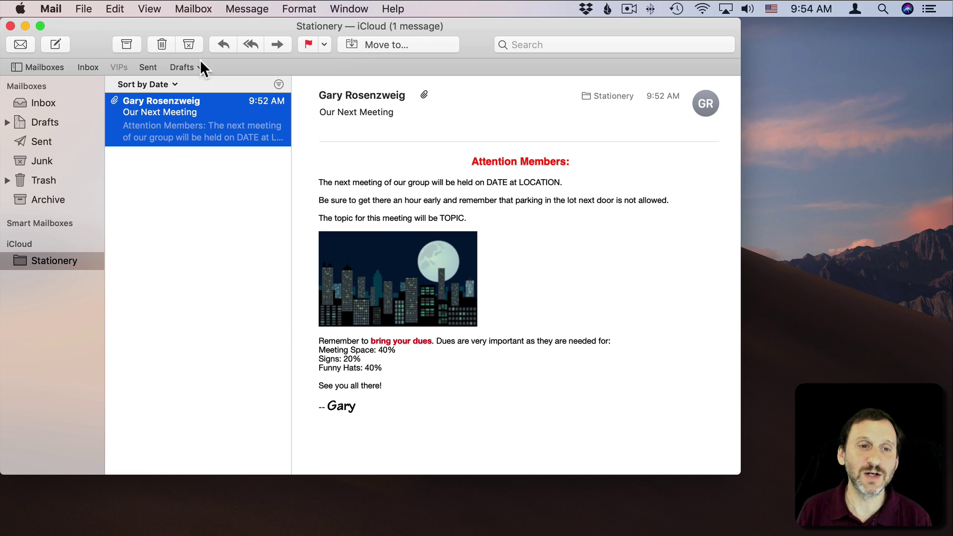
left_click(247, 8)
left_click(250, 7)
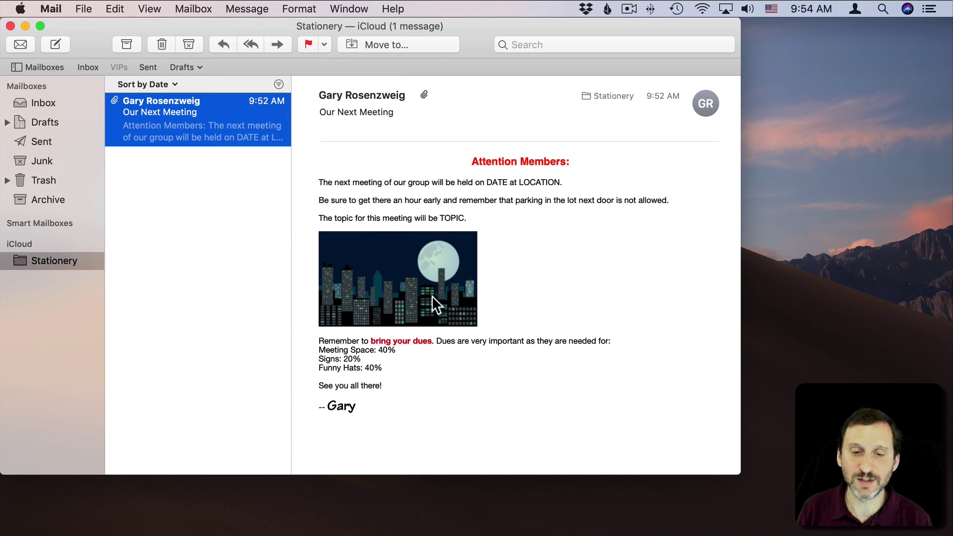
mouse_move(516, 141)
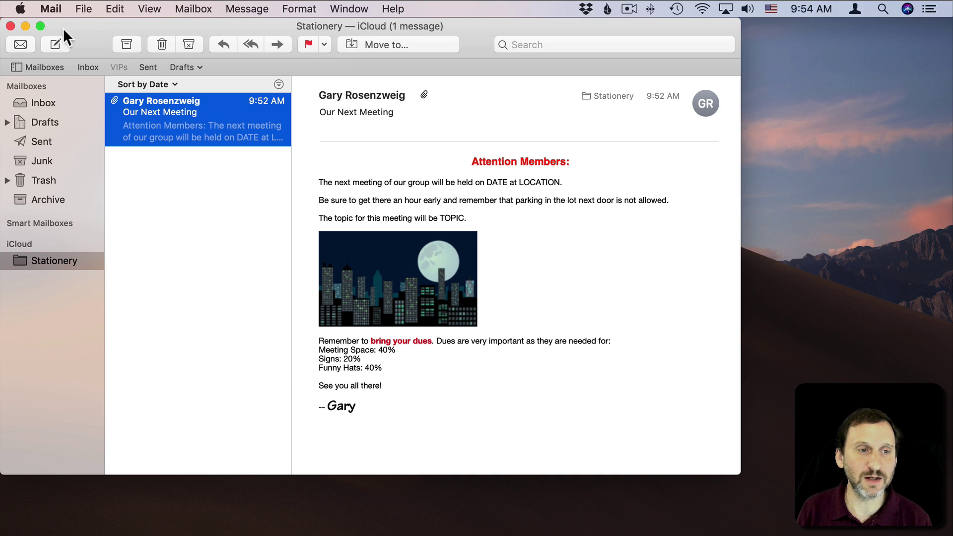
left_click(55, 43)
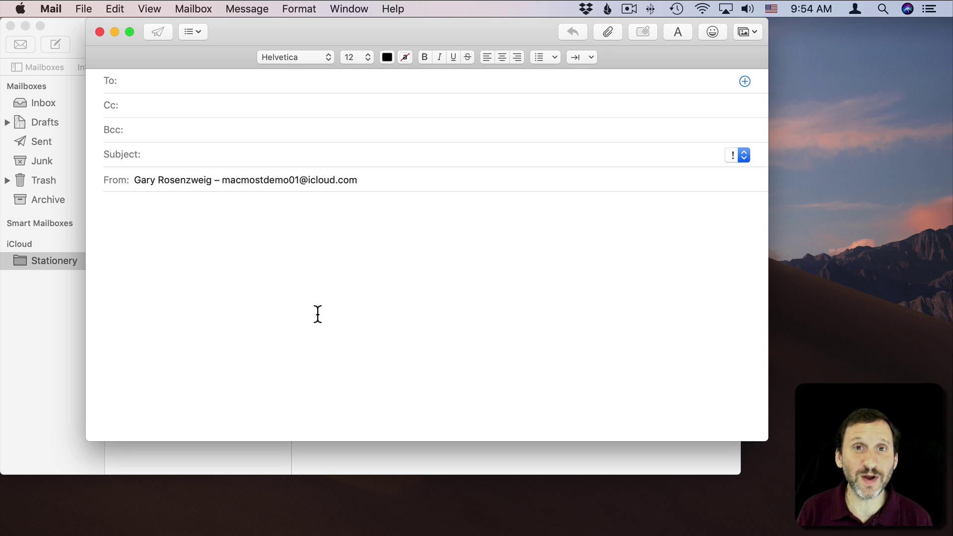
In the Pages flyer, check the header bar, skyline image and dues table, then open Shapes below the signature.
mouse_move(433, 533)
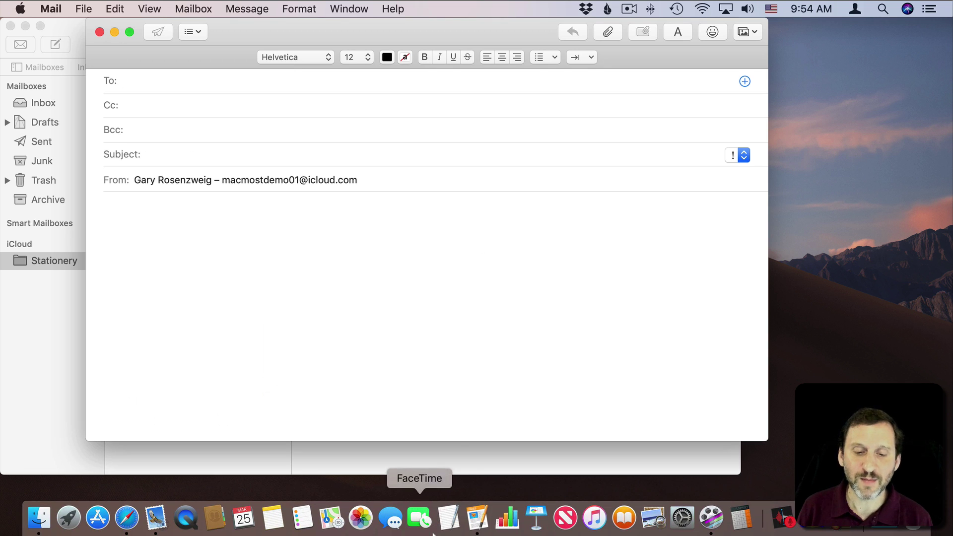
left_click(474, 513)
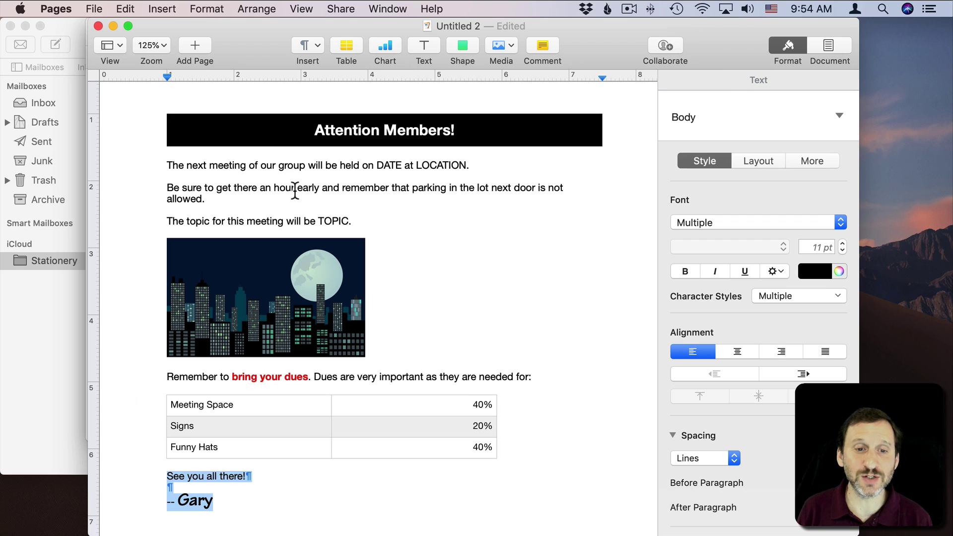
left_click(285, 126)
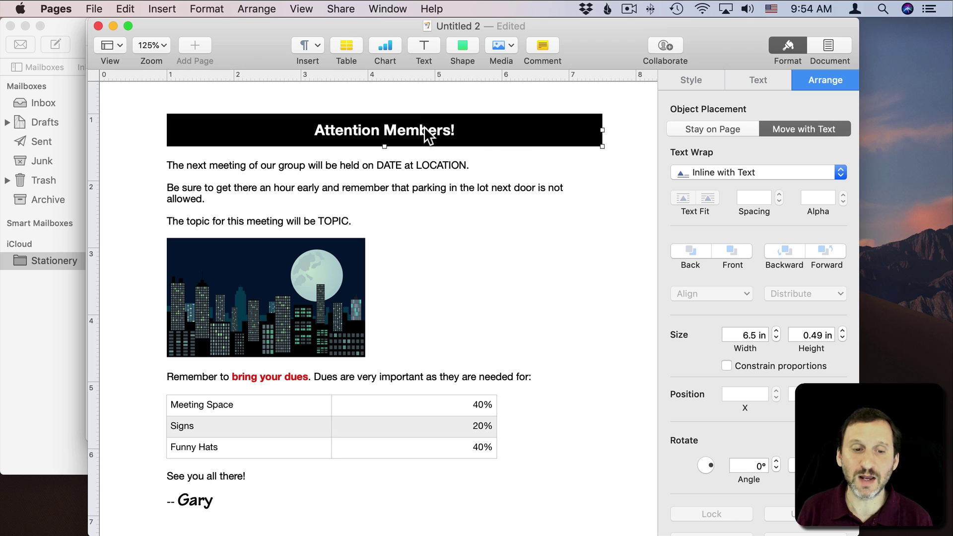
scroll(370, 272, "down", 3)
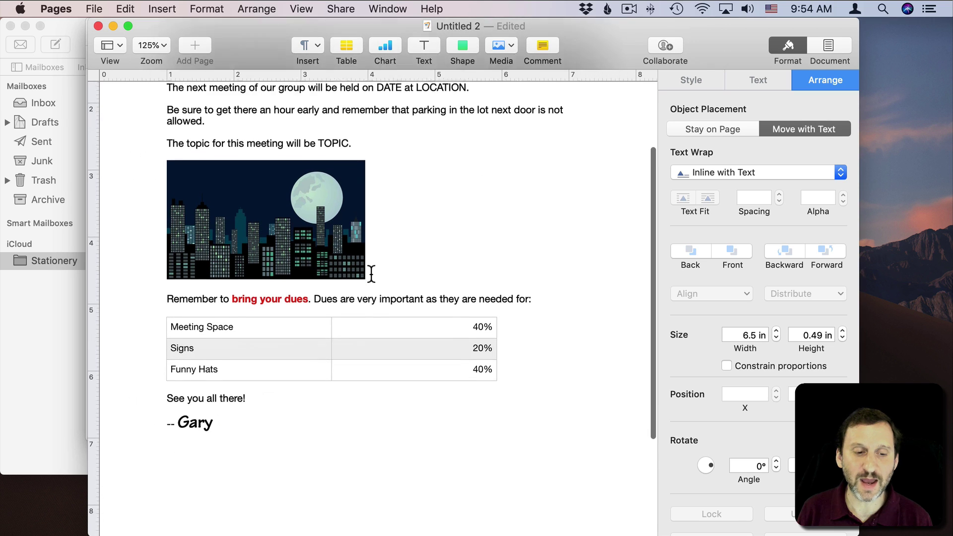
left_click(249, 231)
left_click(243, 340)
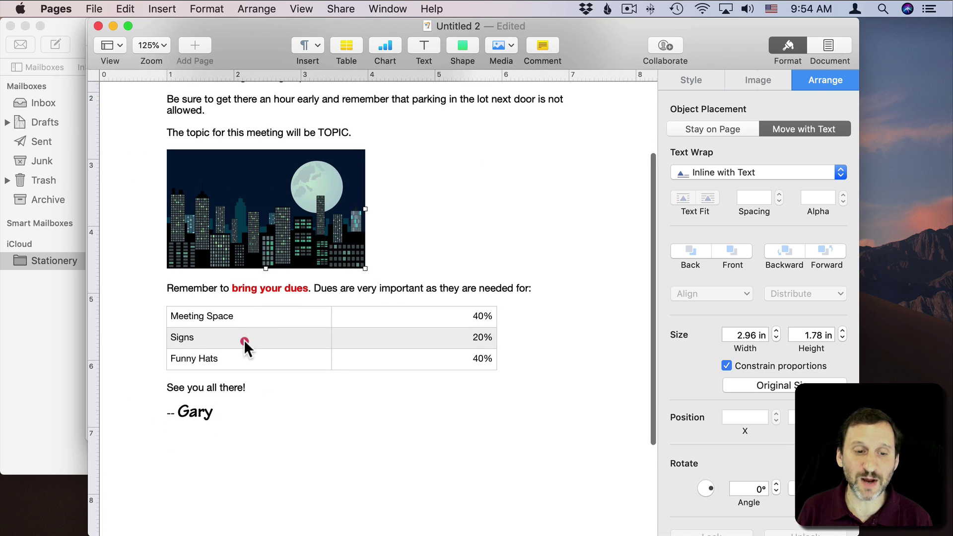
left_click(255, 410)
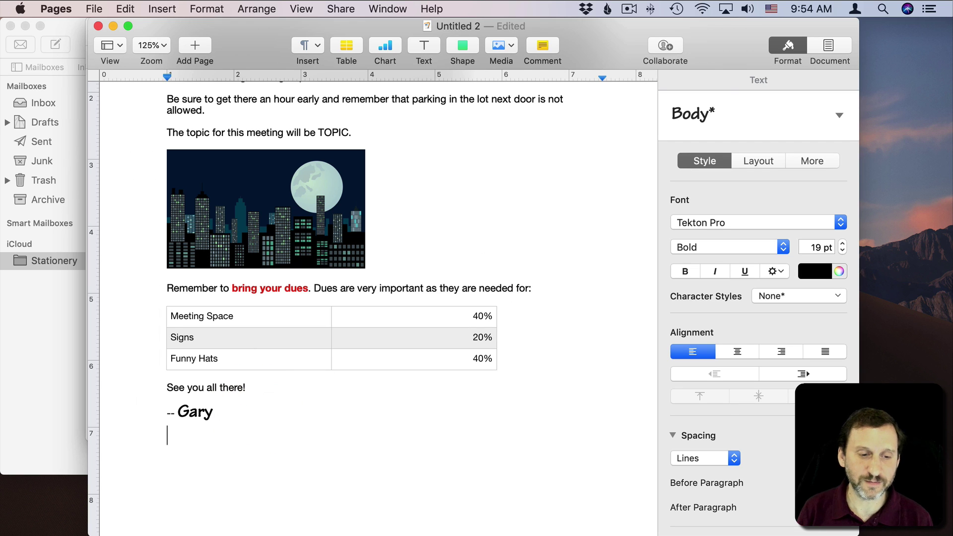
left_click(461, 45)
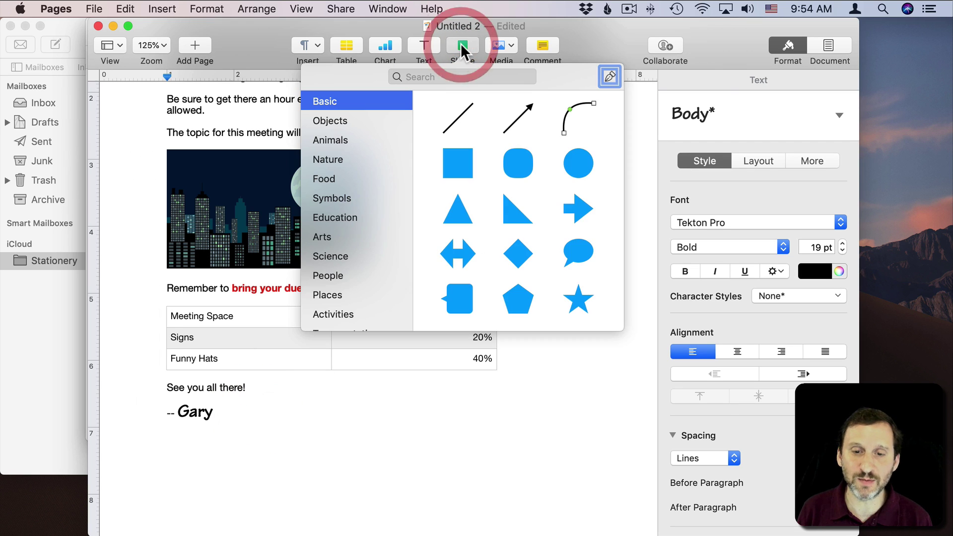
Insert a star set inline with text on its own line below the signature.
left_click(578, 300)
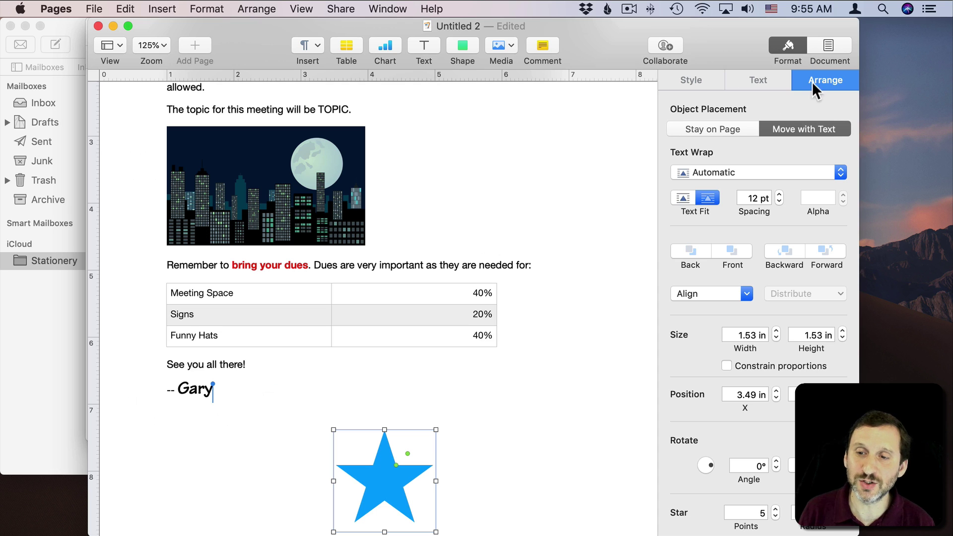
left_click(728, 174)
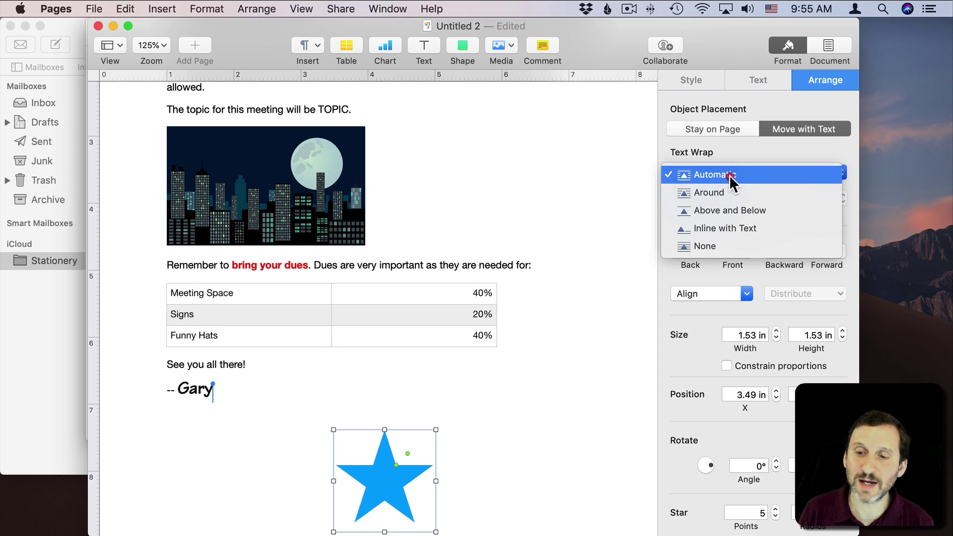
left_click(724, 225)
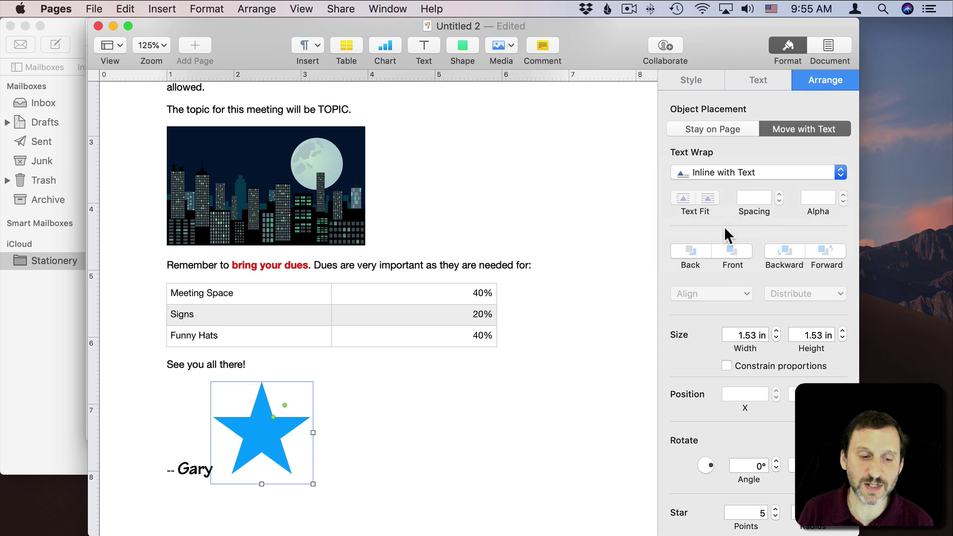
left_click(213, 470)
key("Return")
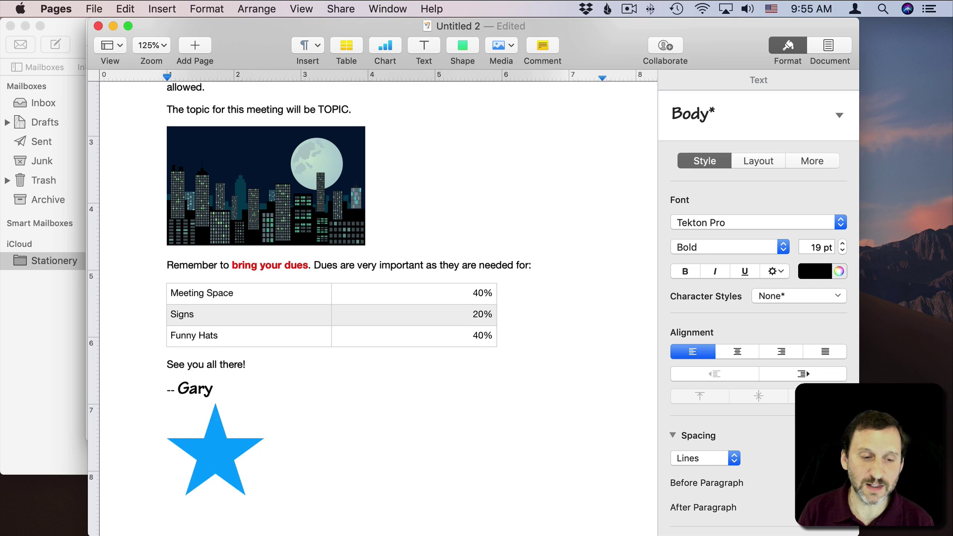
Confirm the star, image, table and banner sit inline, then select the whole flyer and switch to Mail.
left_click(228, 483)
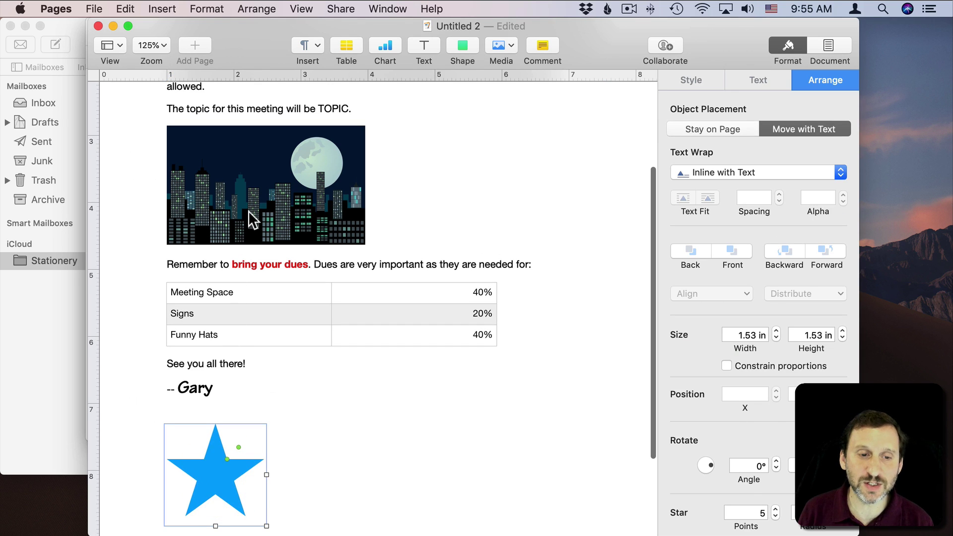
left_click(248, 210)
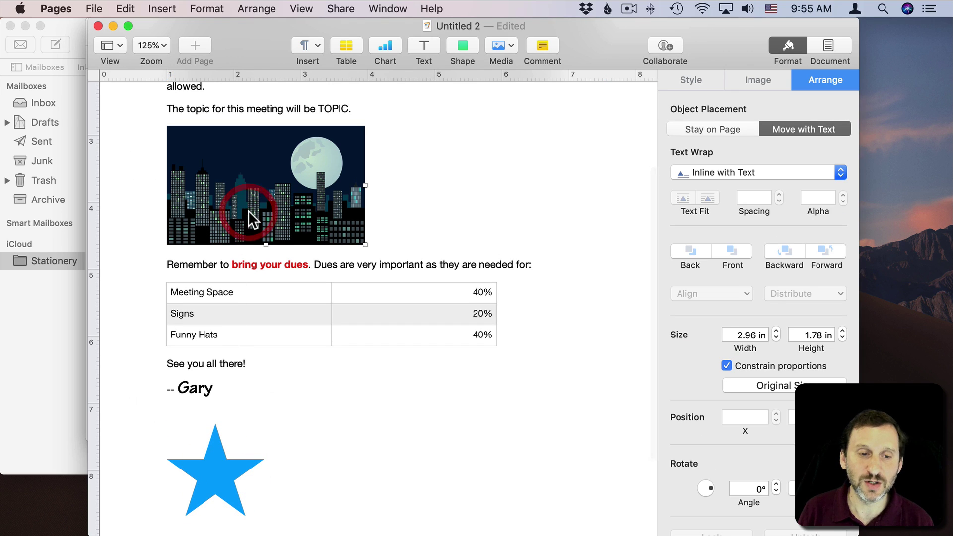
left_click(239, 307)
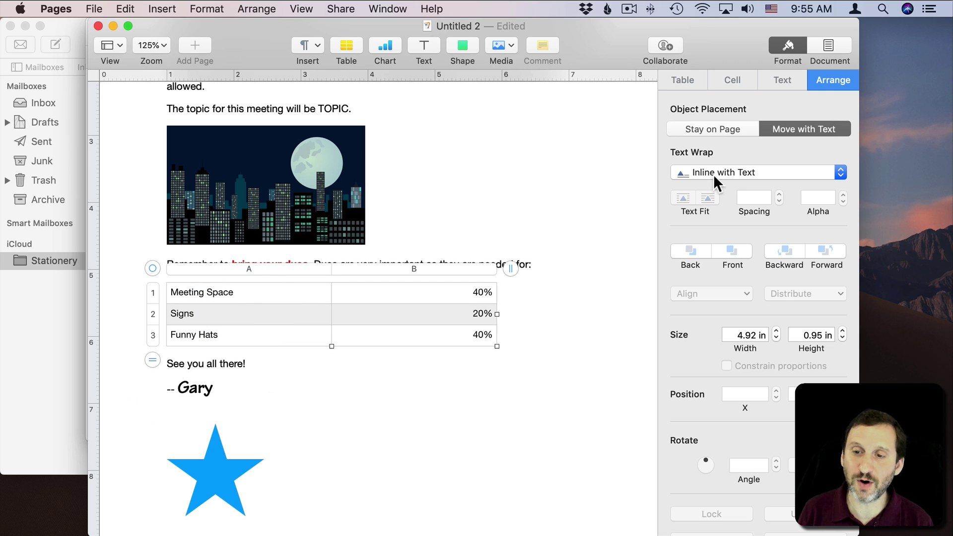
scroll(427, 198, "up", 5)
left_click(431, 163)
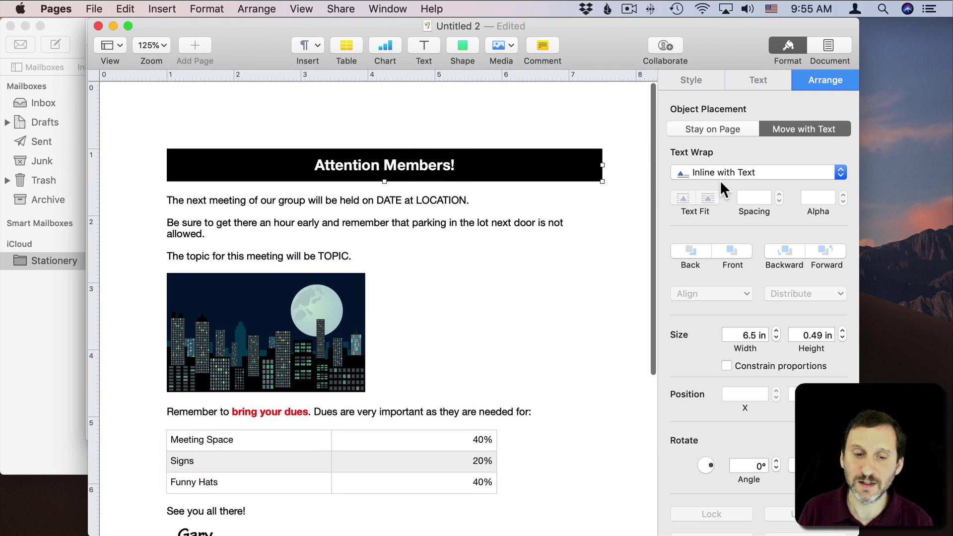
left_click(481, 242)
key("super+a")
key("super+c")
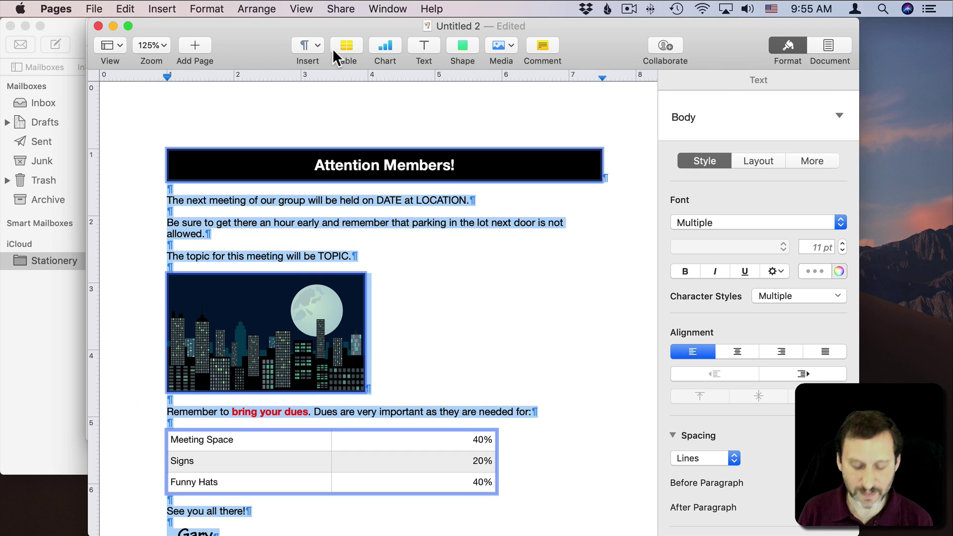
key("super+Tab")
Paste the copied Pages flyer into the empty message body.
left_click(163, 216)
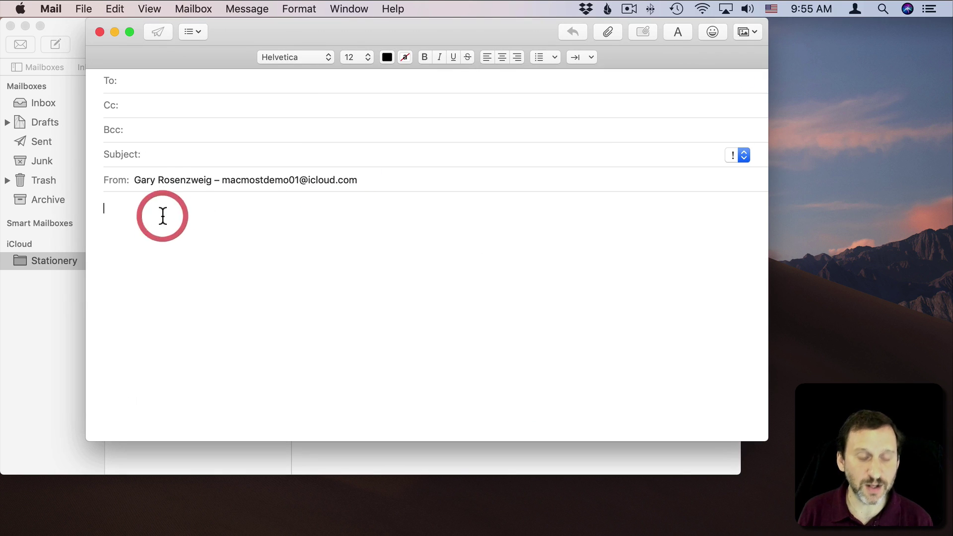
key("super+v")
scroll(163, 220, "down", 2)
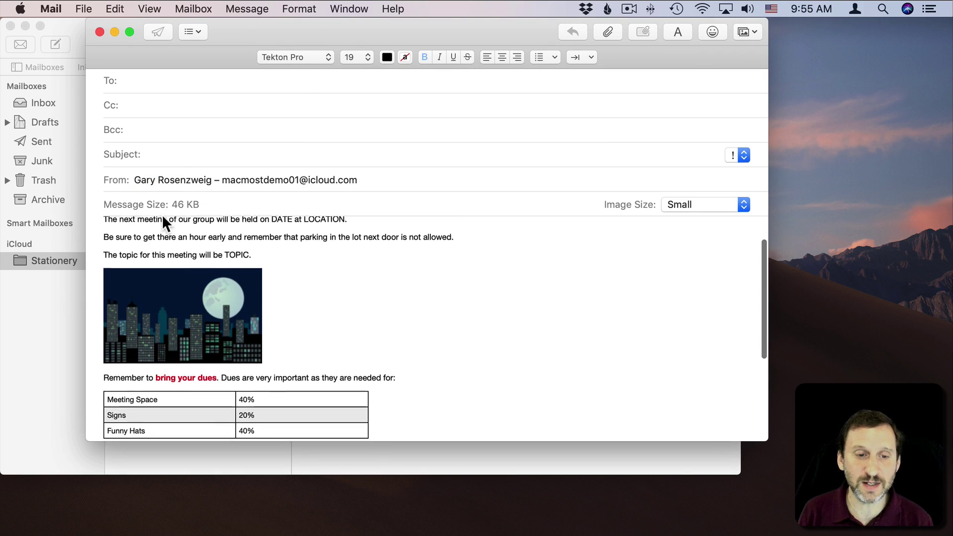
scroll(163, 219, "down", 1)
scroll(248, 297, "up", 3)
Inspect the pasted text, Attention Members! banner, dues table, Meeting Space cell and star image.
left_click(261, 297)
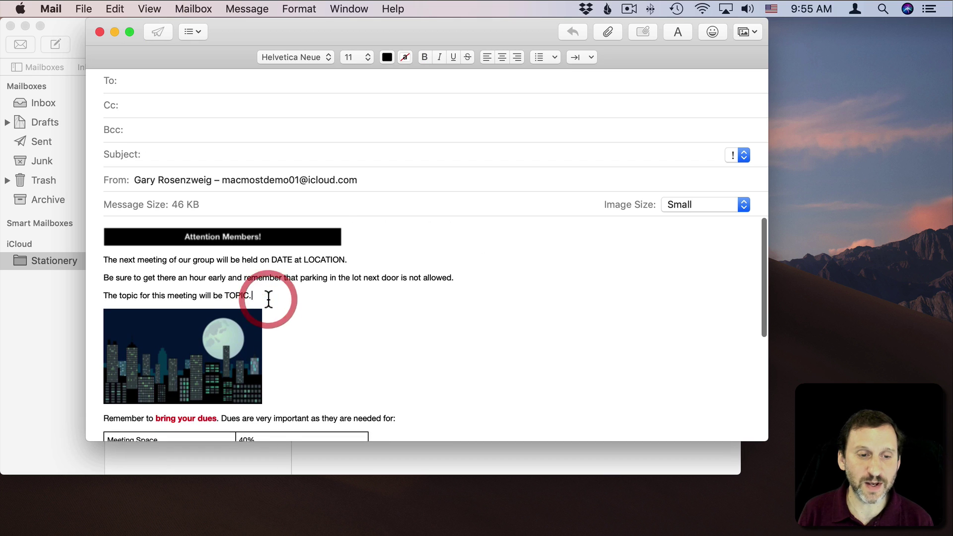
left_click(244, 237)
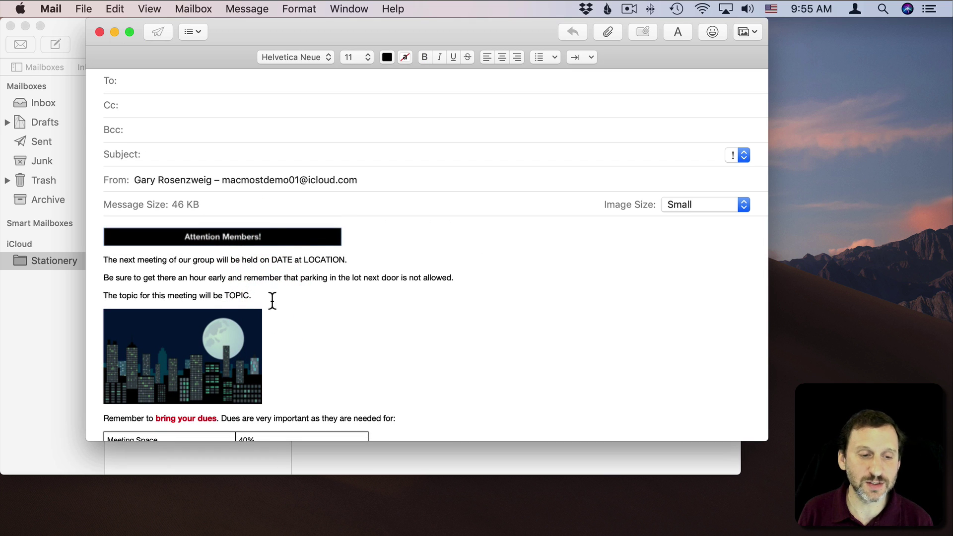
scroll(272, 300, "down", 5)
left_click(224, 278)
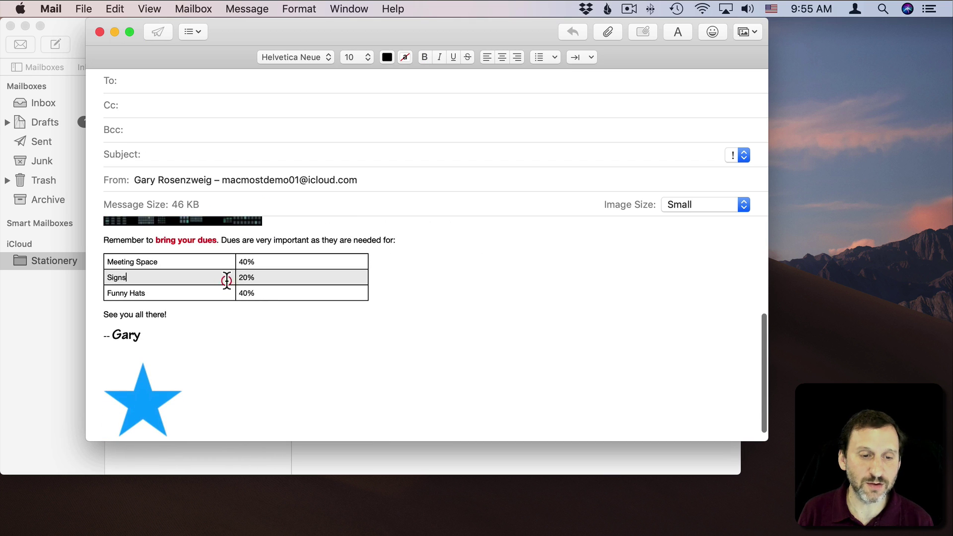
left_click(186, 262)
left_click(146, 278)
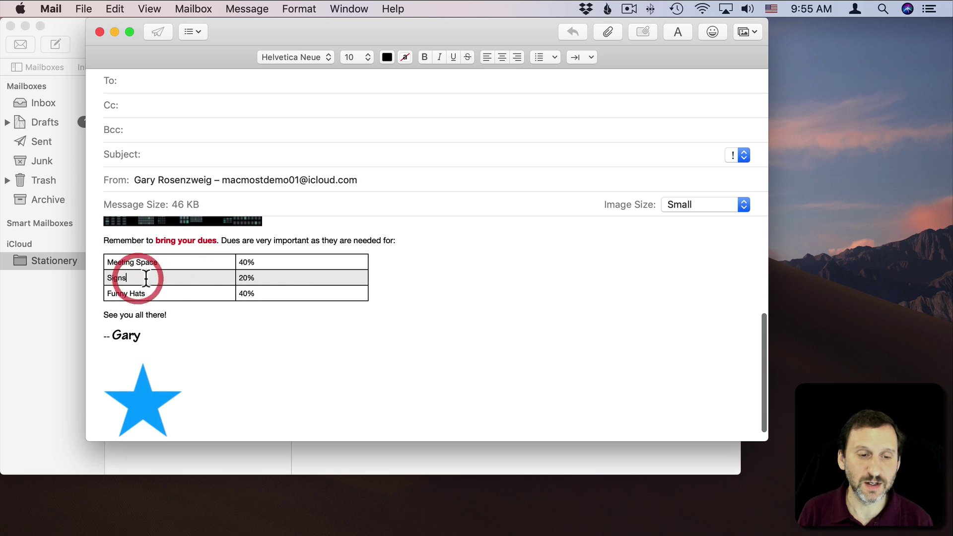
left_click(155, 407)
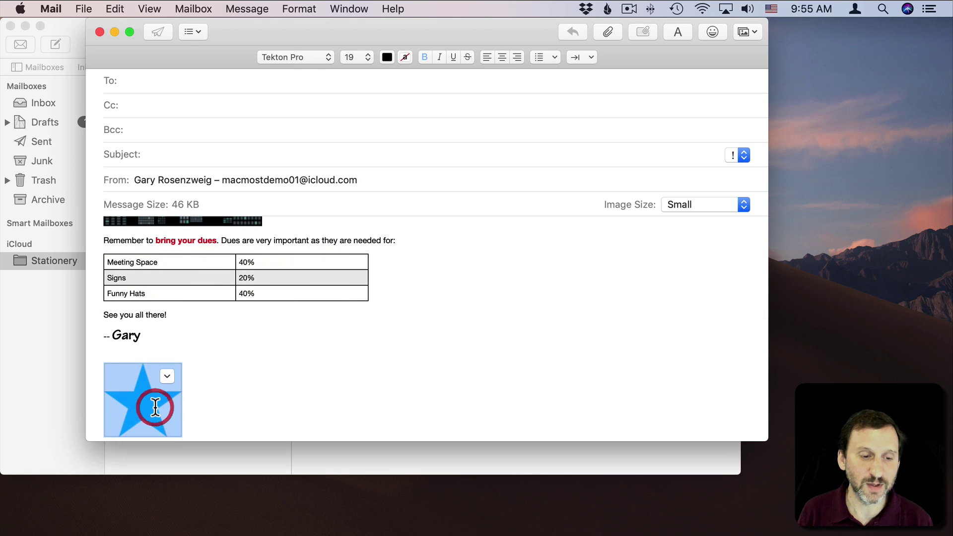
Confirm the city image and Attention Members! banner came across intact.
scroll(219, 357, "up", 2)
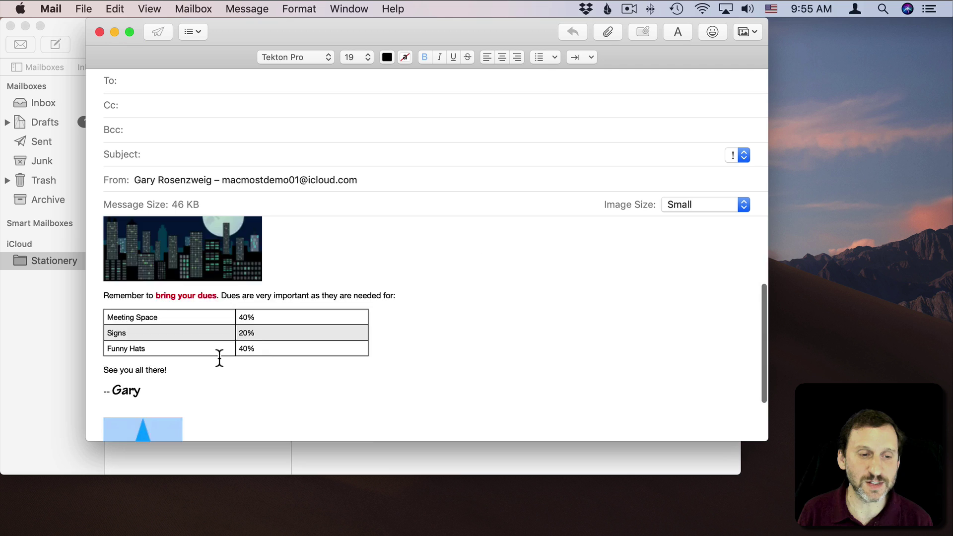
scroll(220, 357, "up", 3)
left_click(141, 342)
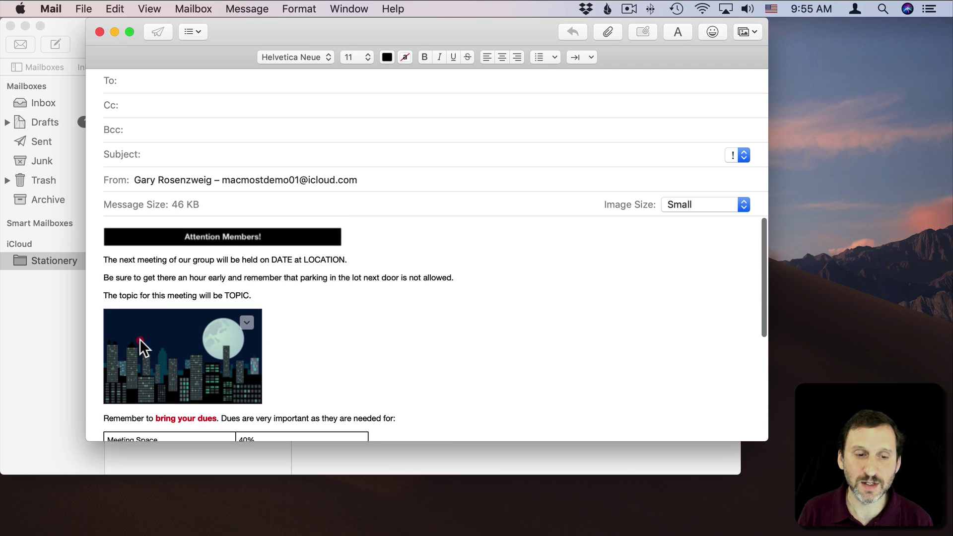
left_click(220, 237)
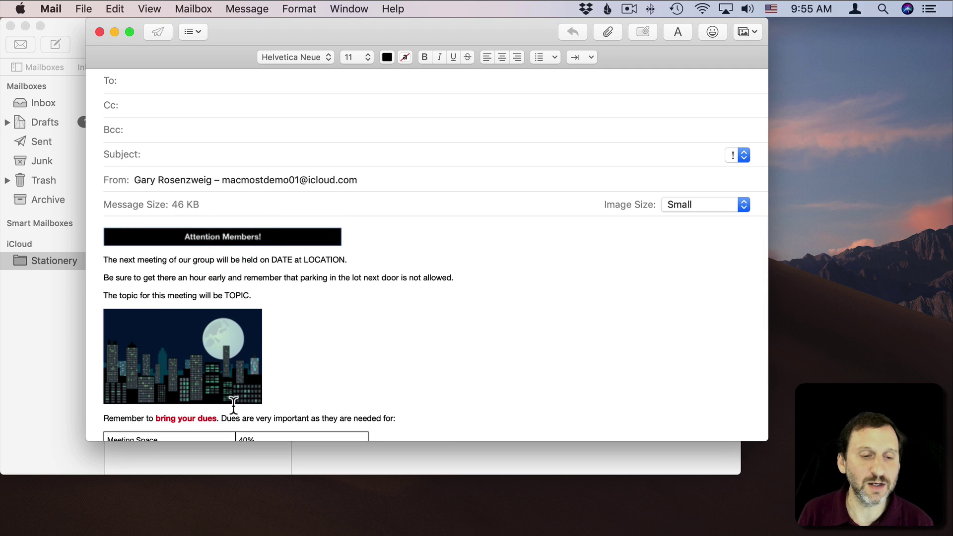
scroll(234, 405, "down", 6)
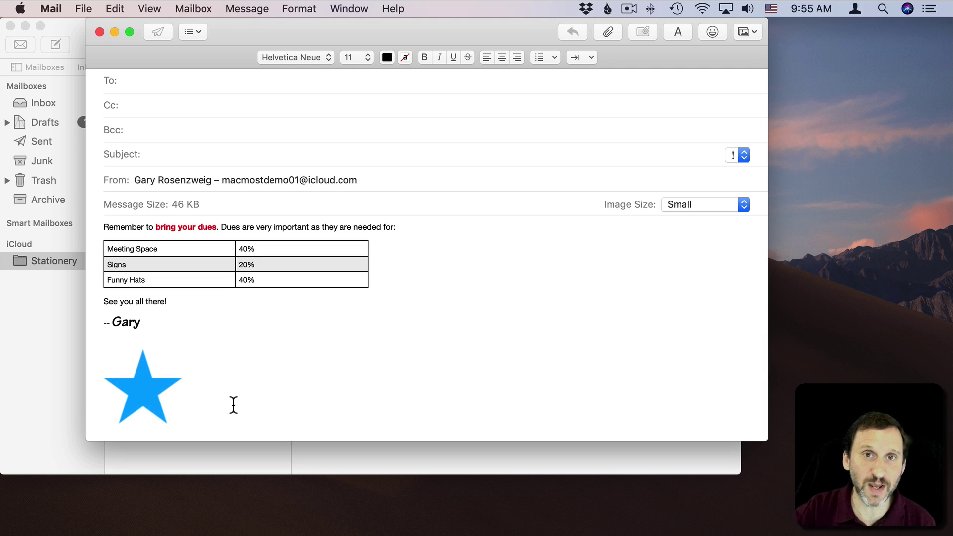
scroll(234, 405, "up", 6)
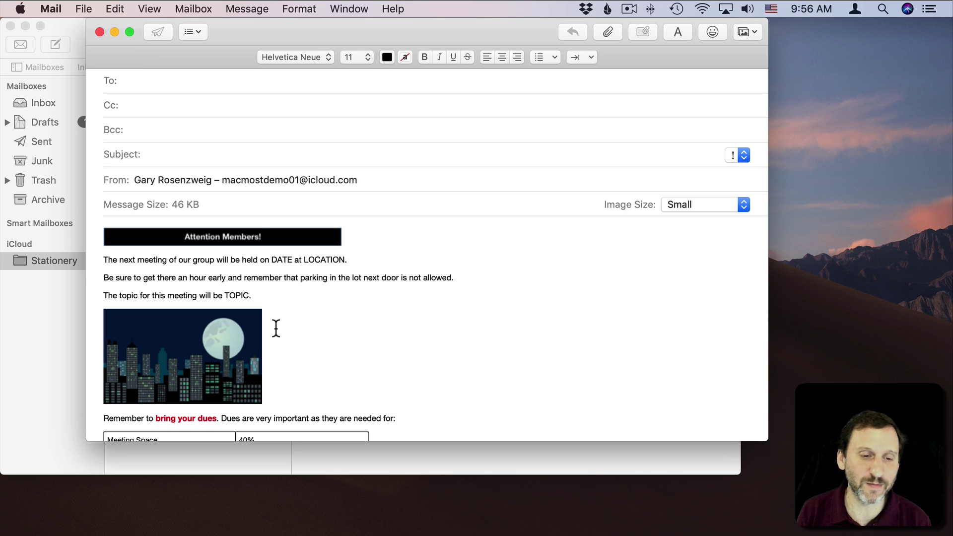
scroll(274, 329, "down", 2)
scroll(276, 328, "up", 3)
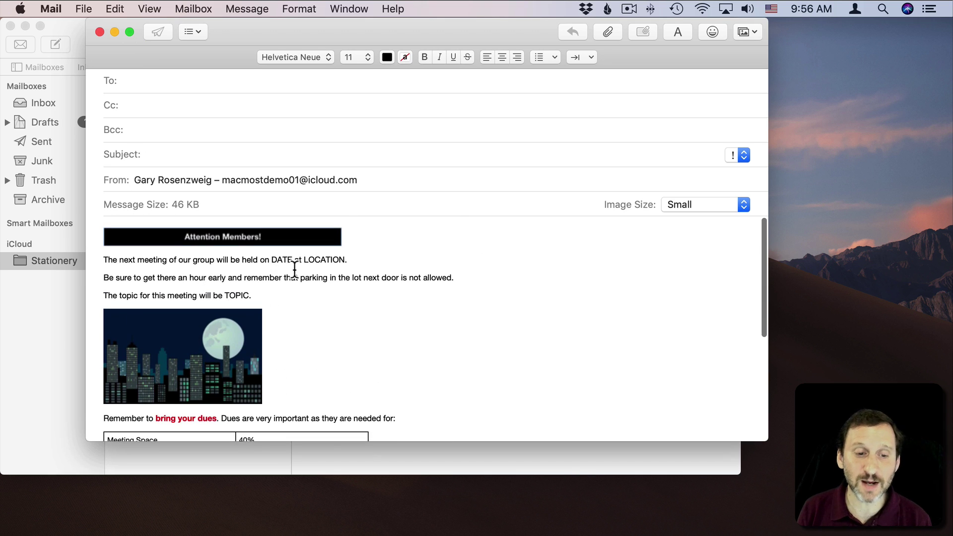
scroll(265, 339, "down", 5)
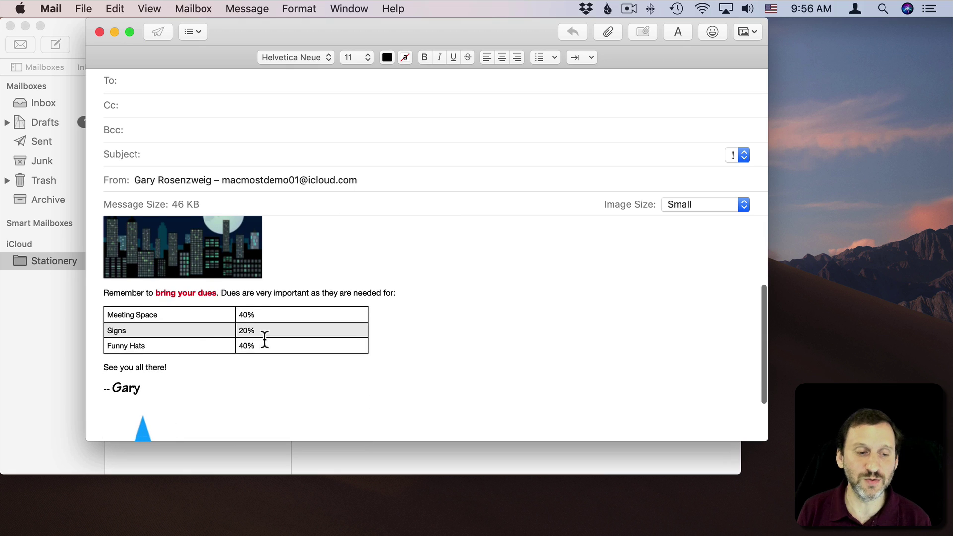
left_click(167, 315)
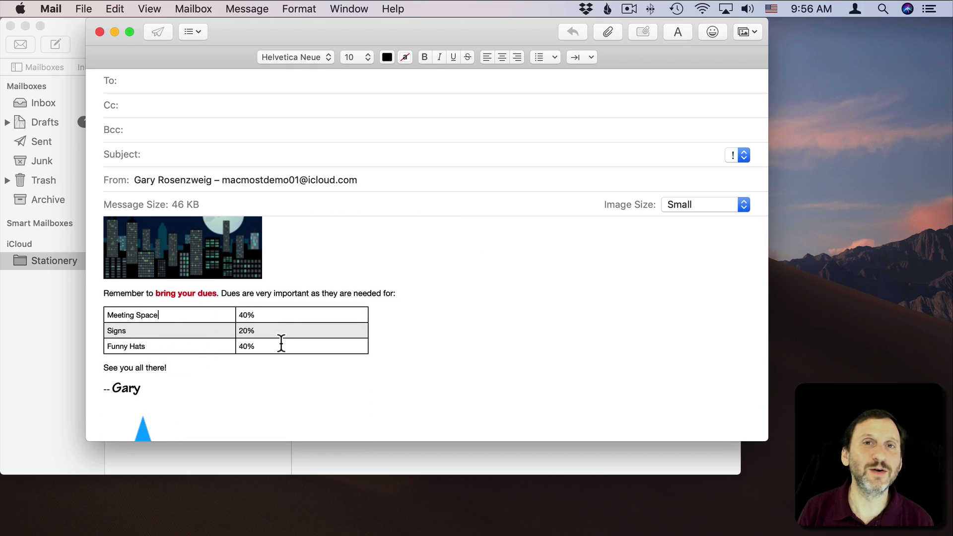
scroll(281, 342, "up", 5)
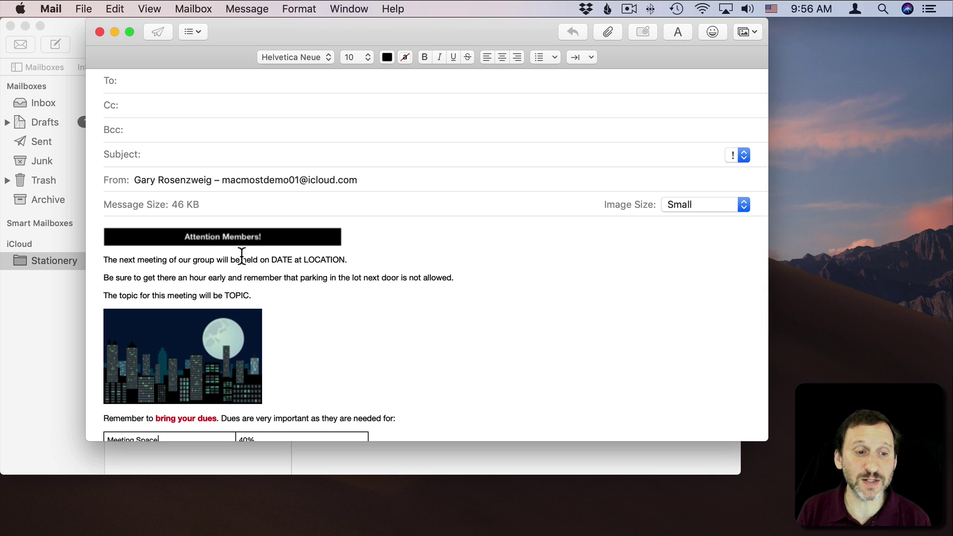
Save the flyer message as a draft and move it from Drafts into the Stationery mailbox.
left_click(100, 31)
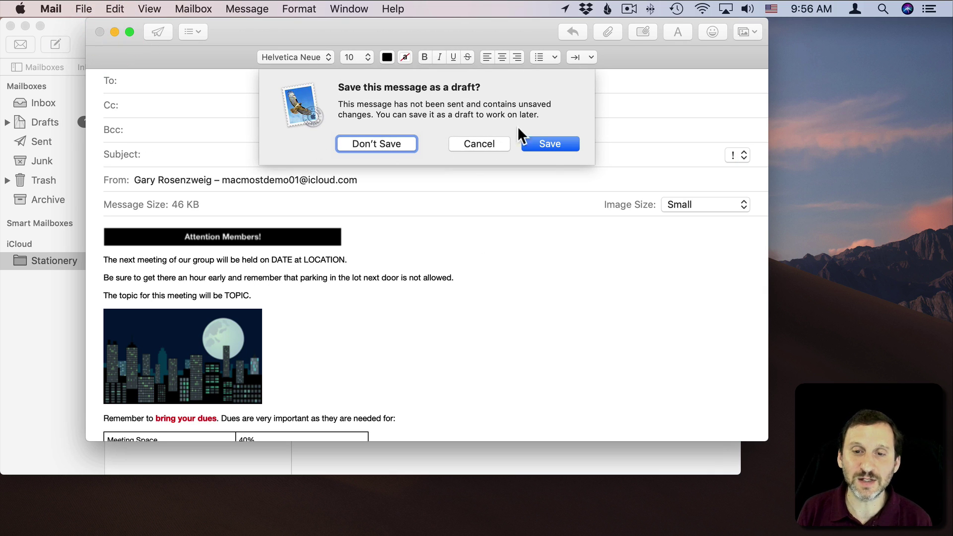
left_click(547, 143)
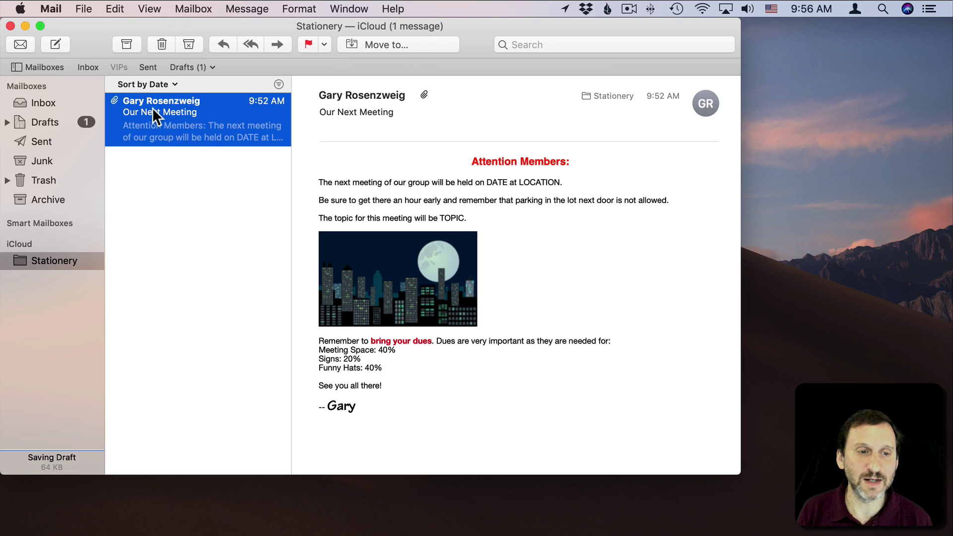
left_click(36, 122)
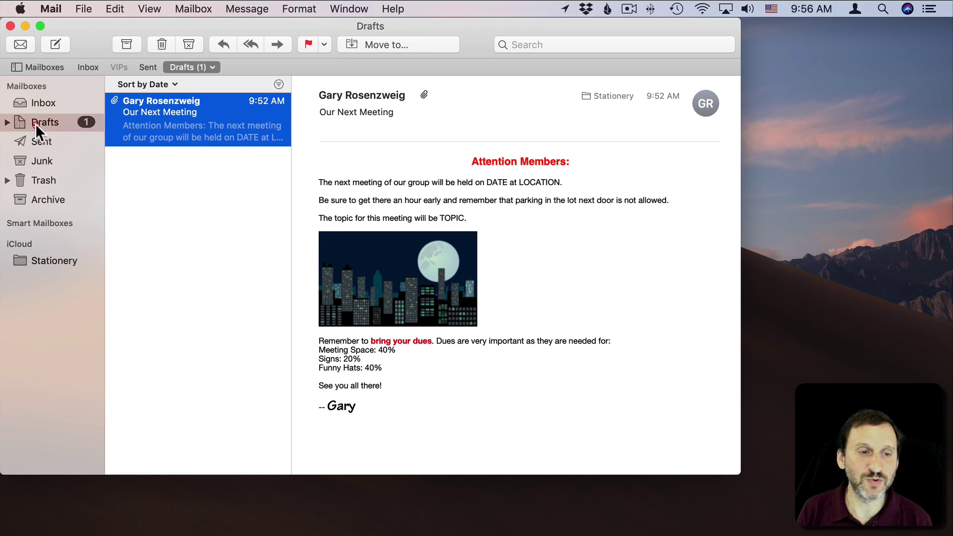
left_click_drag(46, 262, 46, 256)
left_click(56, 261)
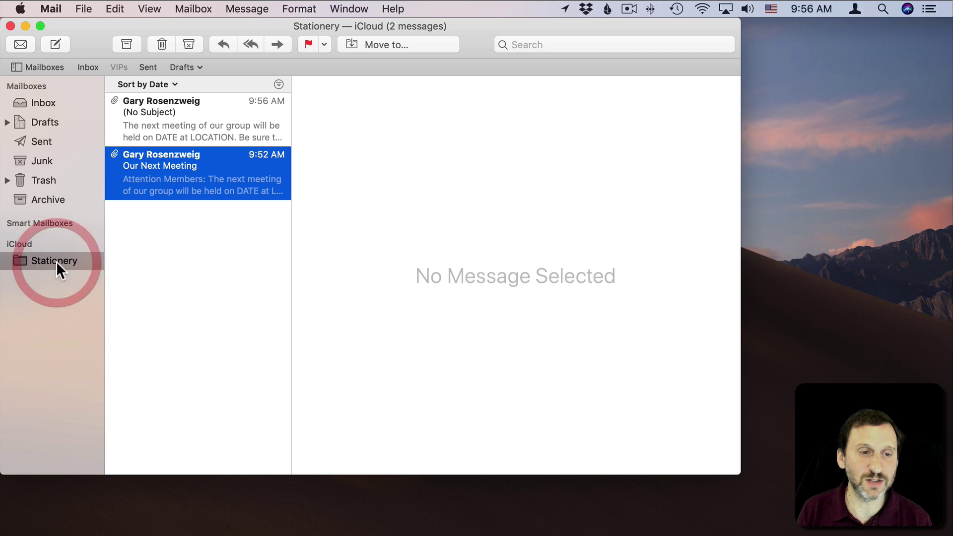
Compare previews of the new untitled flyer template and the Our Next Meeting template.
left_click(160, 112)
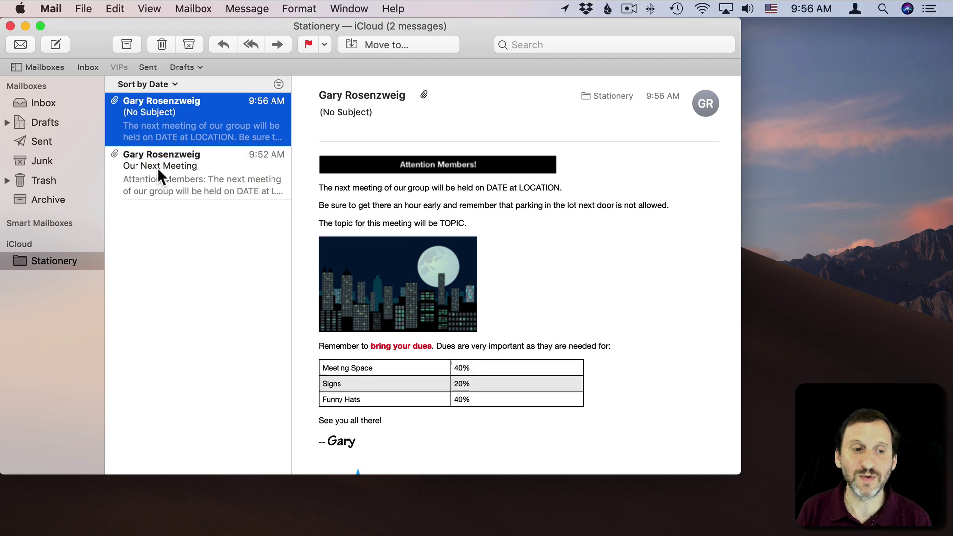
left_click(125, 169)
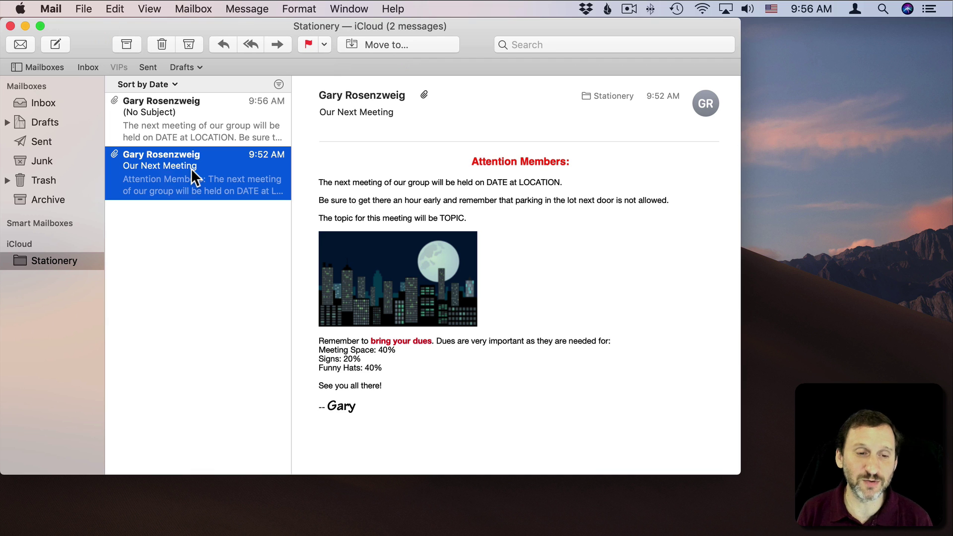
left_click(166, 120)
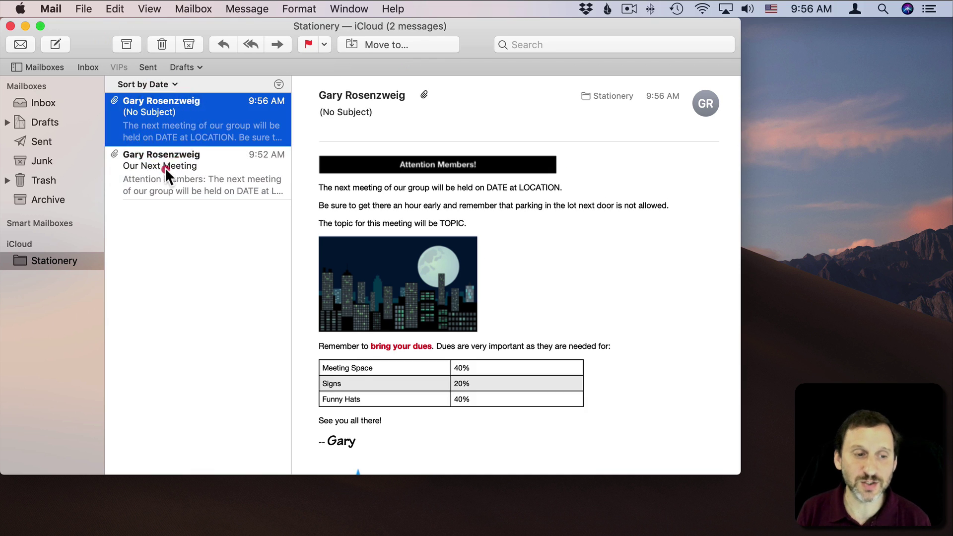
left_click(164, 168)
left_click(167, 117)
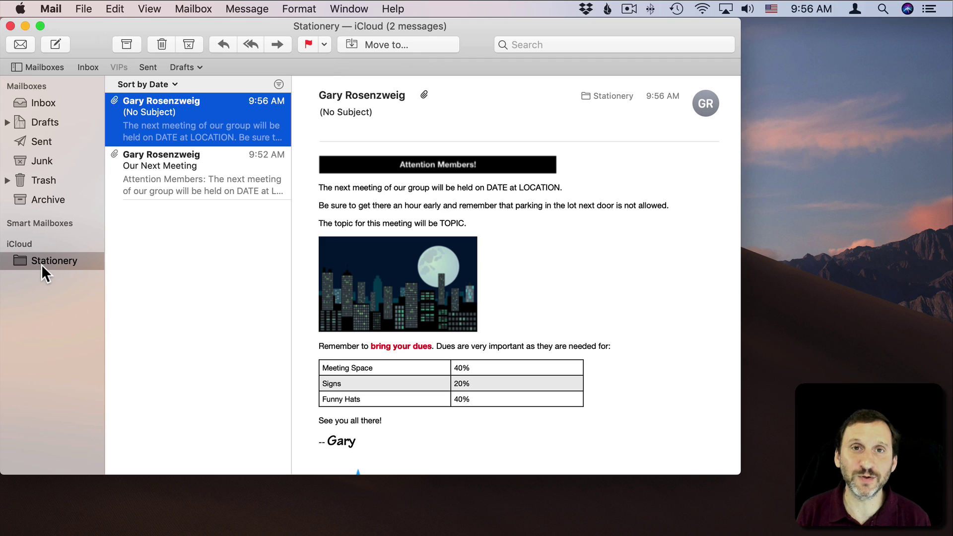